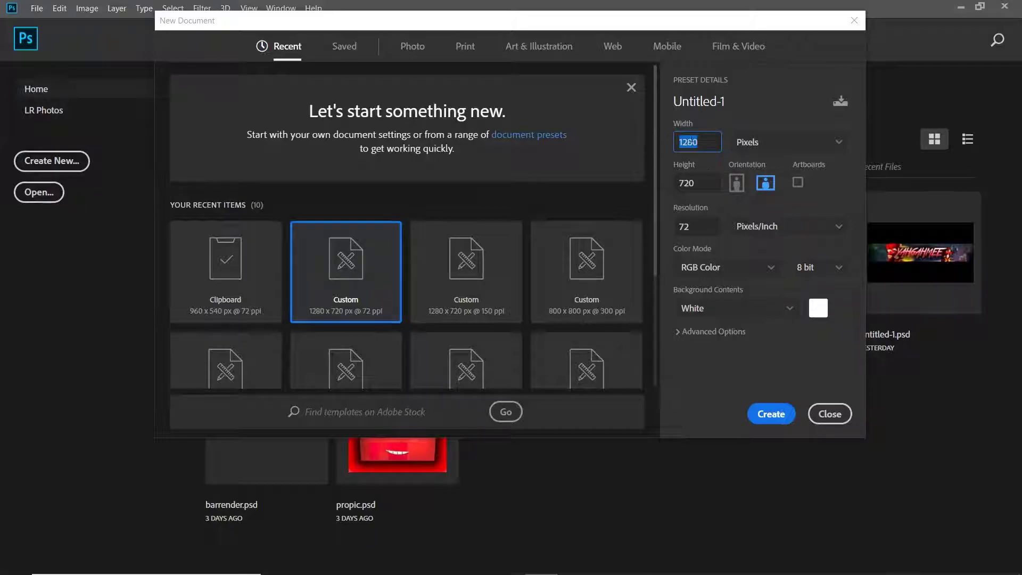
- Create a new 1280 × 720 pixel RGB document at 72 pixels/inch with a white background
click(699, 101)
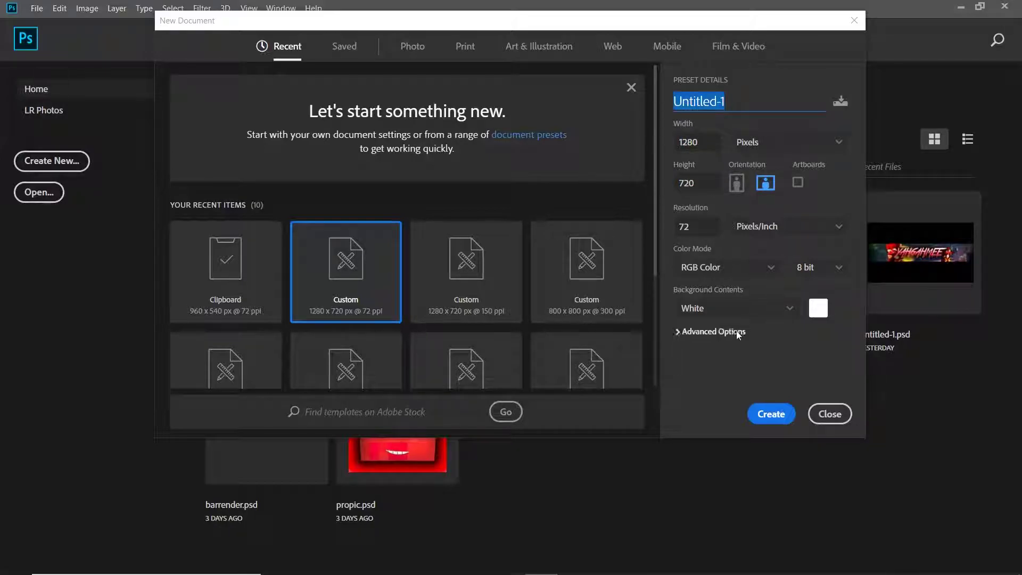
click(771, 414)
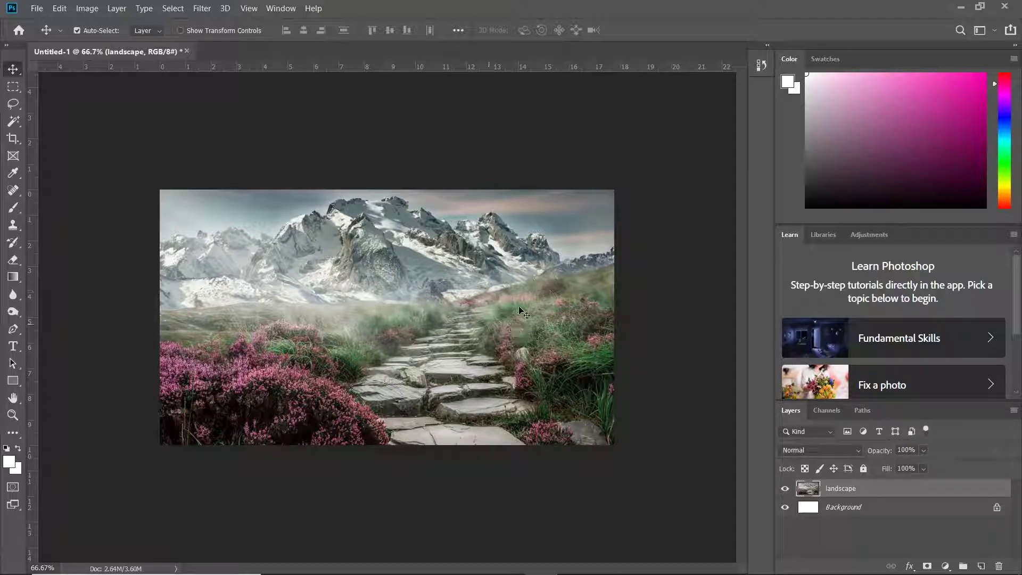
- Add a Curves adjustment above the landscape layer, pulling the shadows down and lifting the highlights back up for more contrast
click(946, 566)
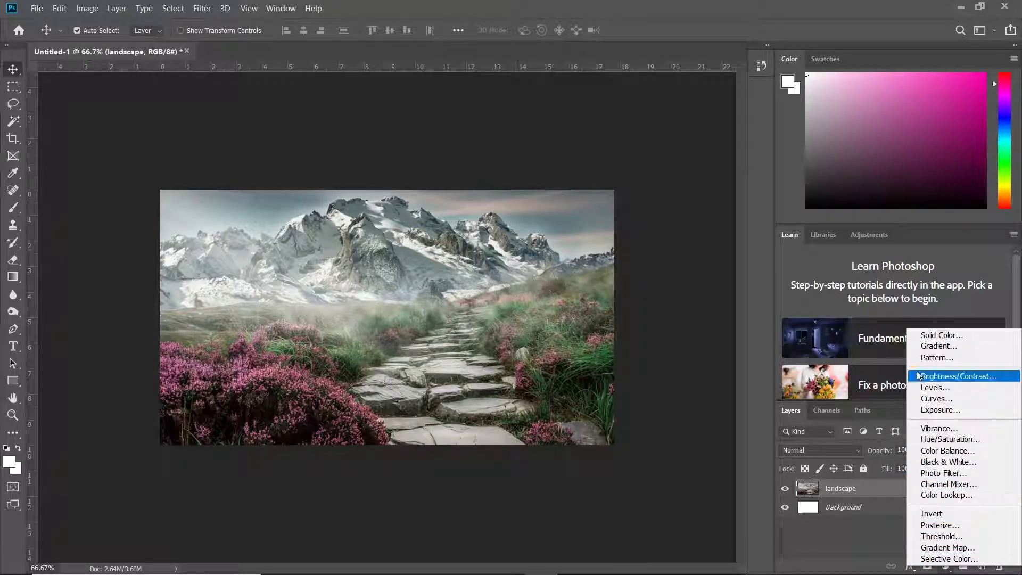
click(937, 399)
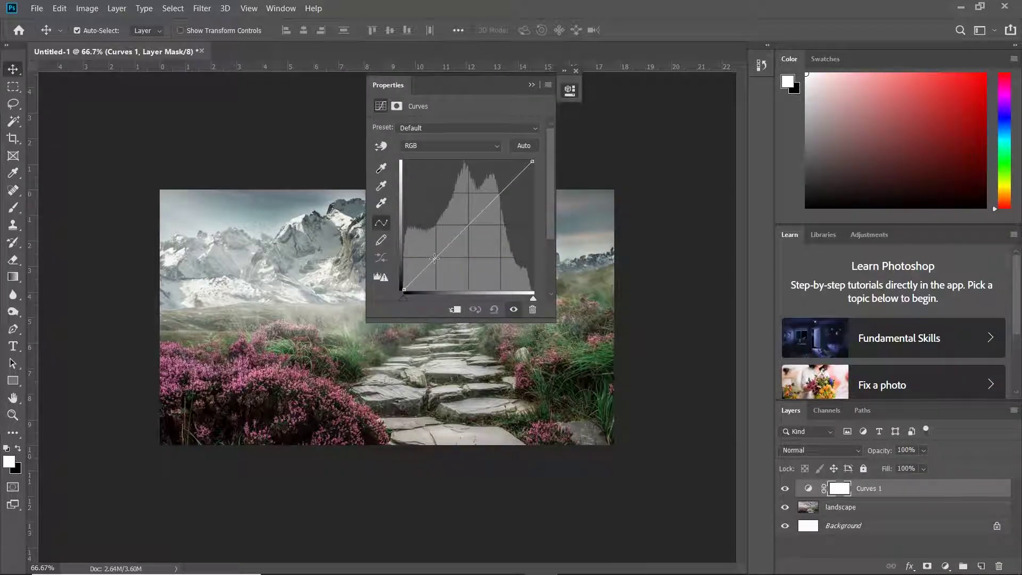
drag(431, 261, 437, 268)
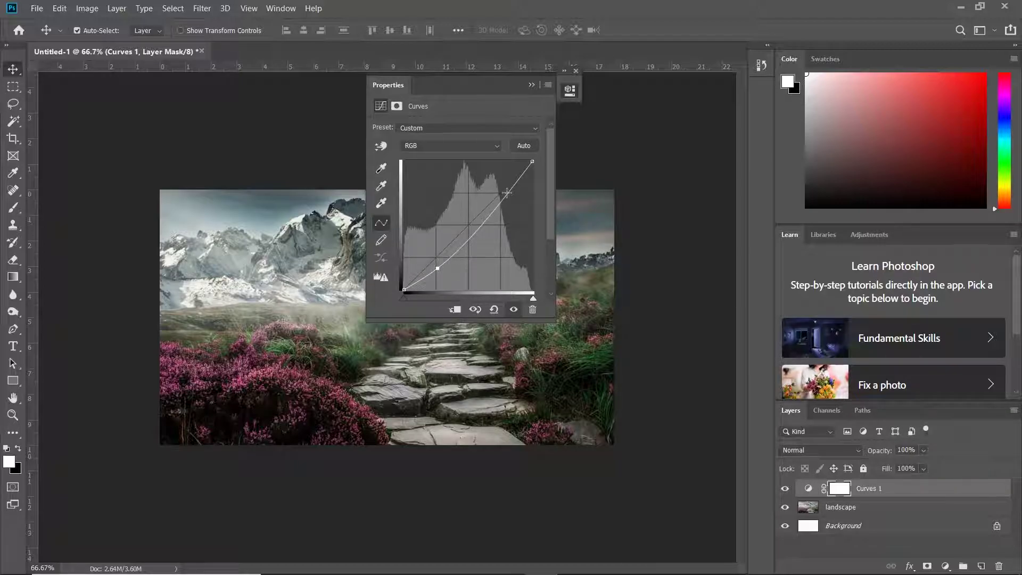
drag(502, 200, 505, 190)
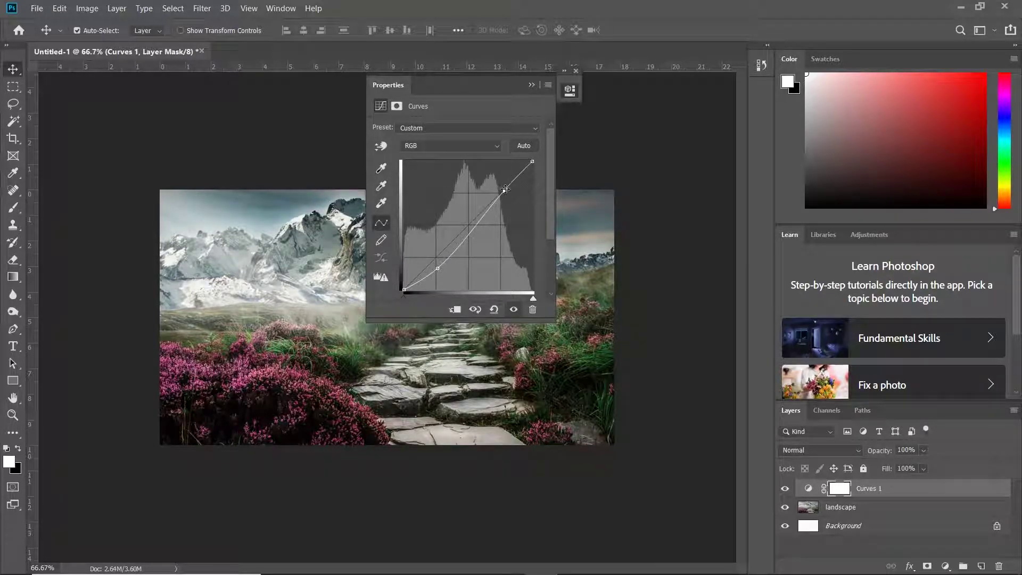
click(531, 85)
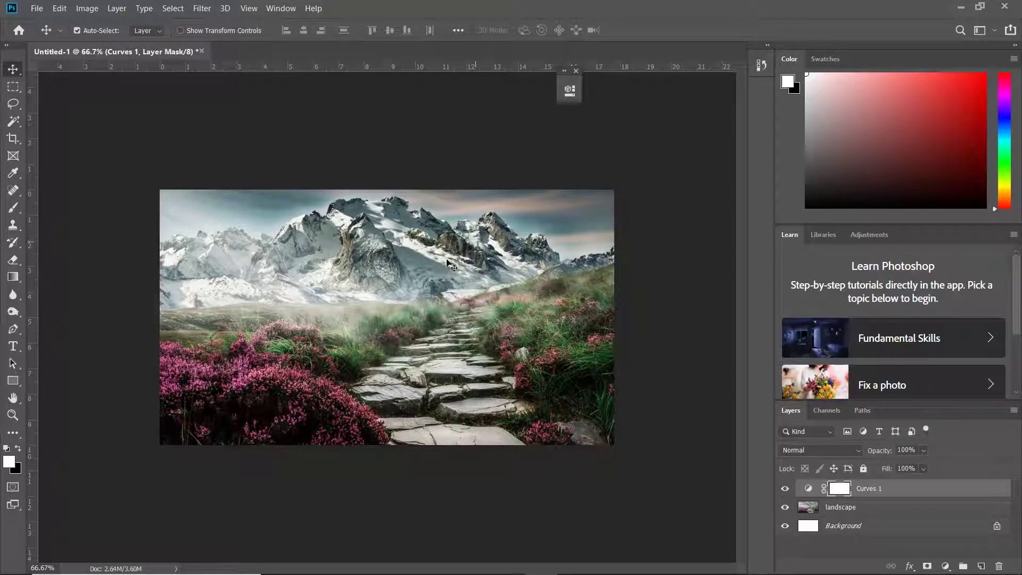
- Toggle the Curves adjustment's visibility to compare the landscape with and without it
click(784, 489)
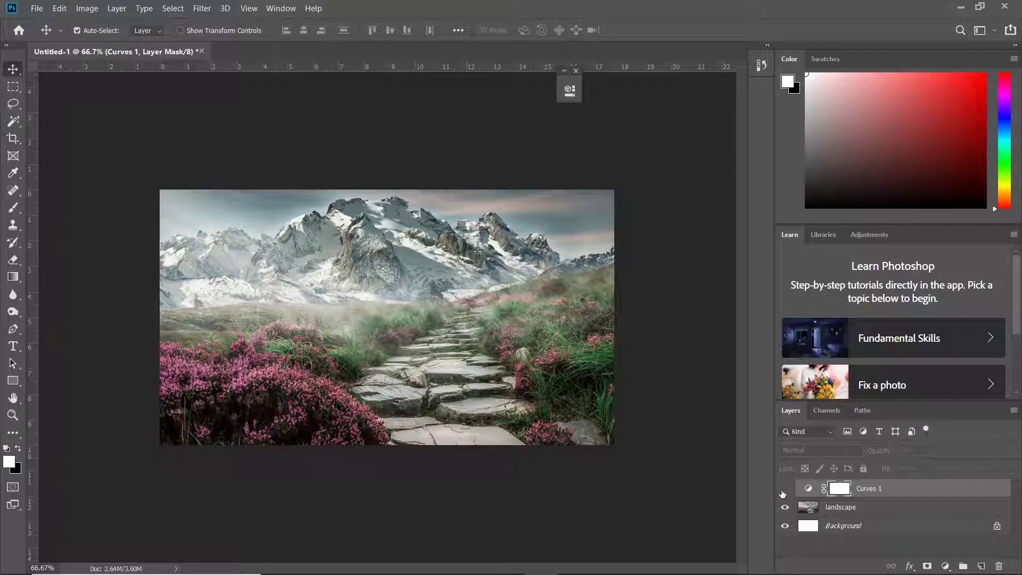
click(784, 490)
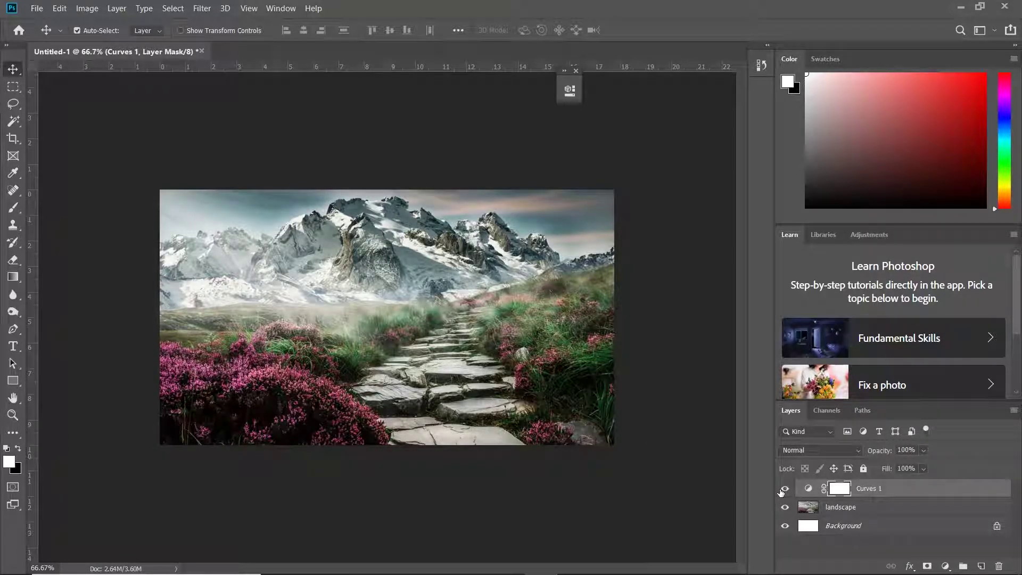
click(784, 490)
click(784, 489)
click(944, 566)
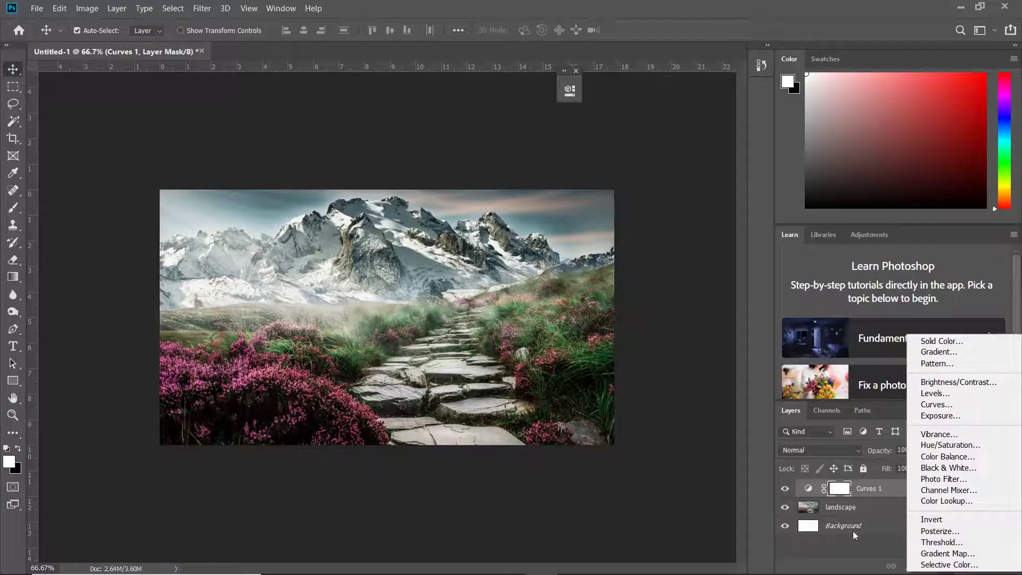
click(852, 531)
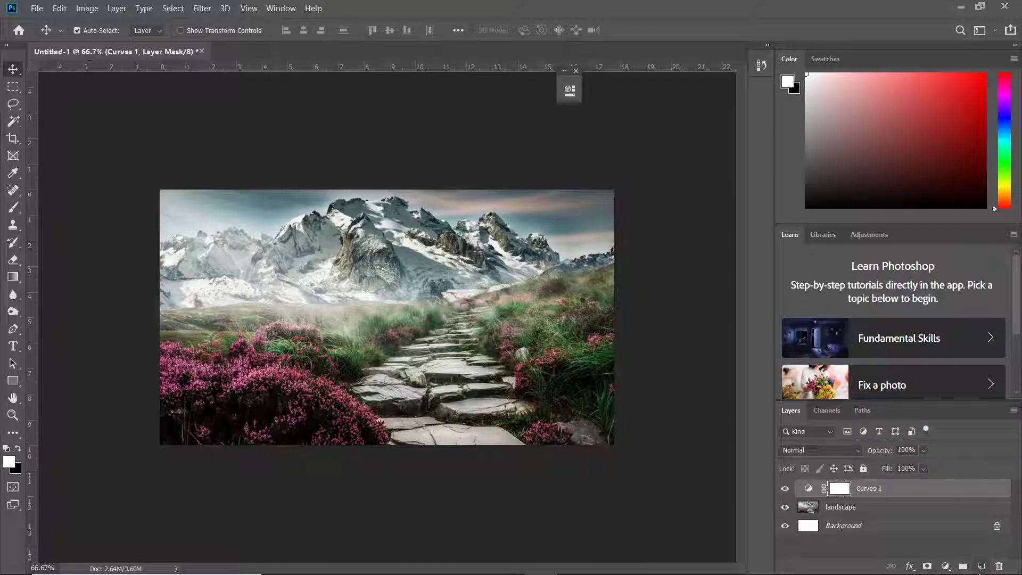
click(969, 551)
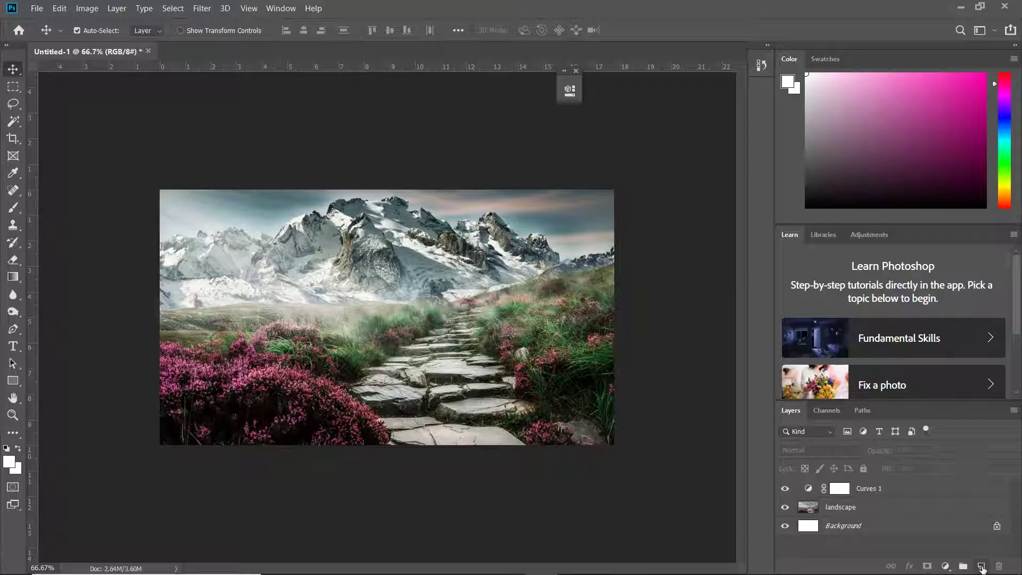
- Add a new layer above the Curves adjustment and turn it into a Gradient fill using the Foreground to Transparent preset
click(981, 567)
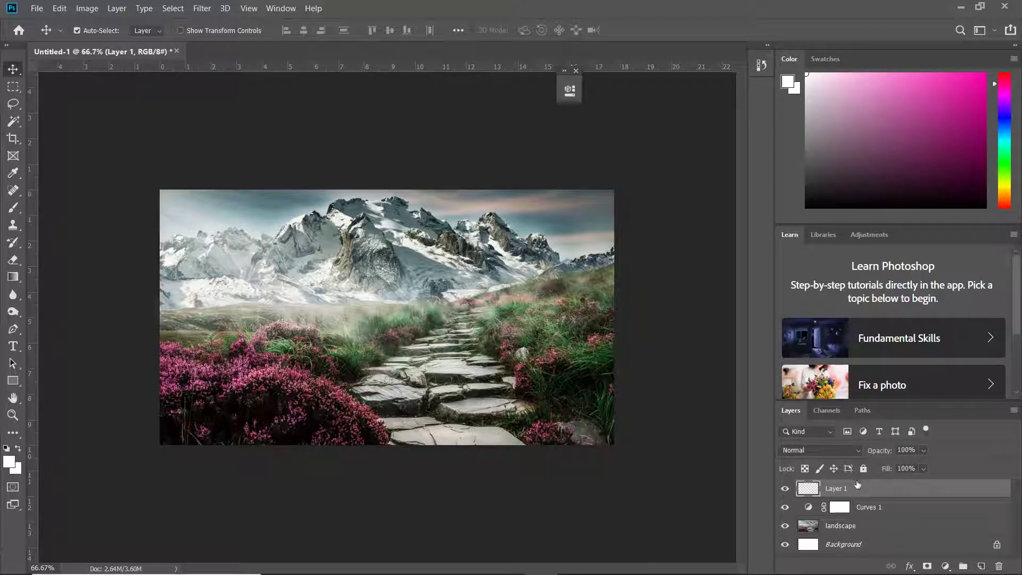
click(945, 567)
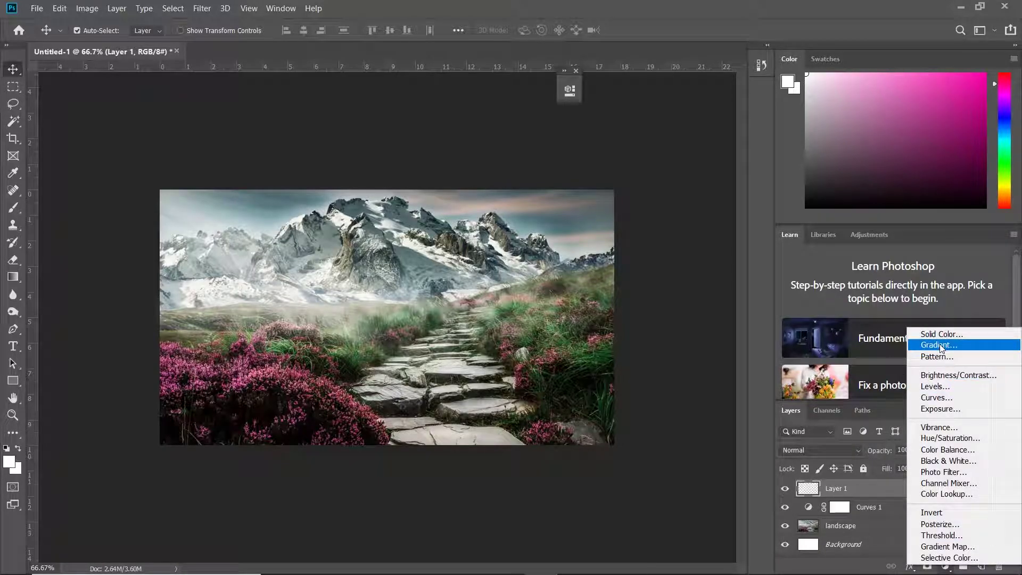
click(940, 346)
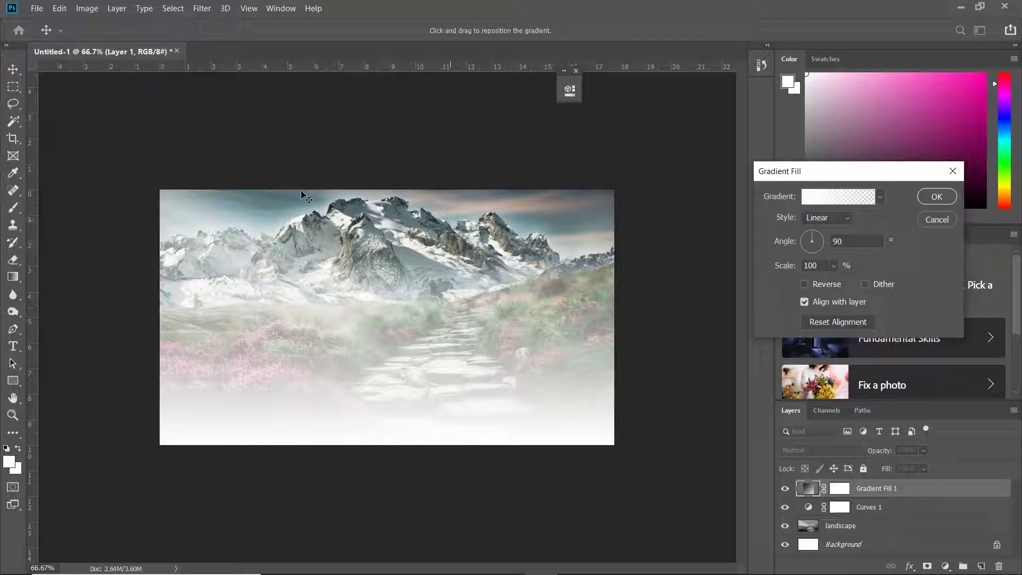
click(837, 197)
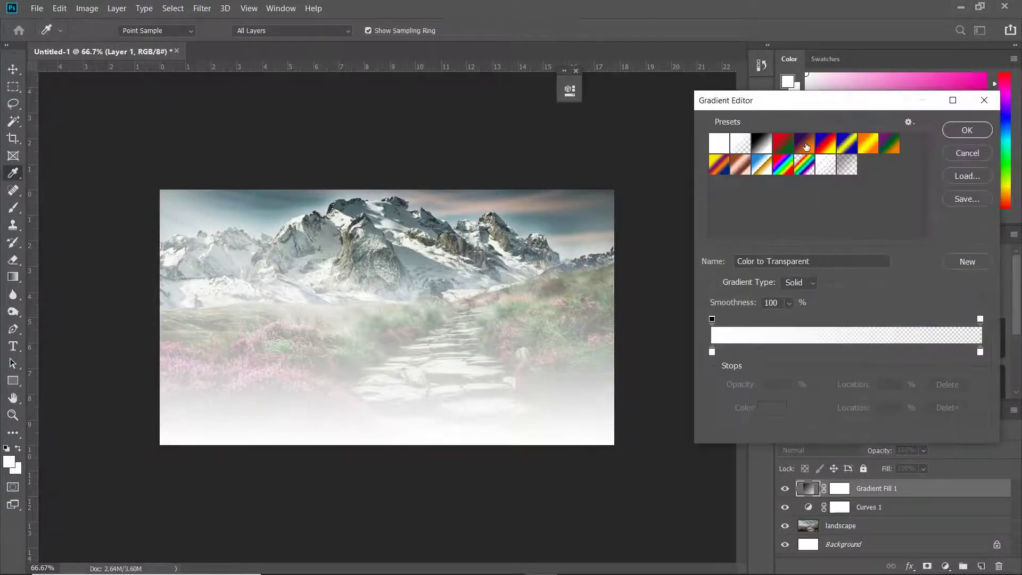
click(743, 145)
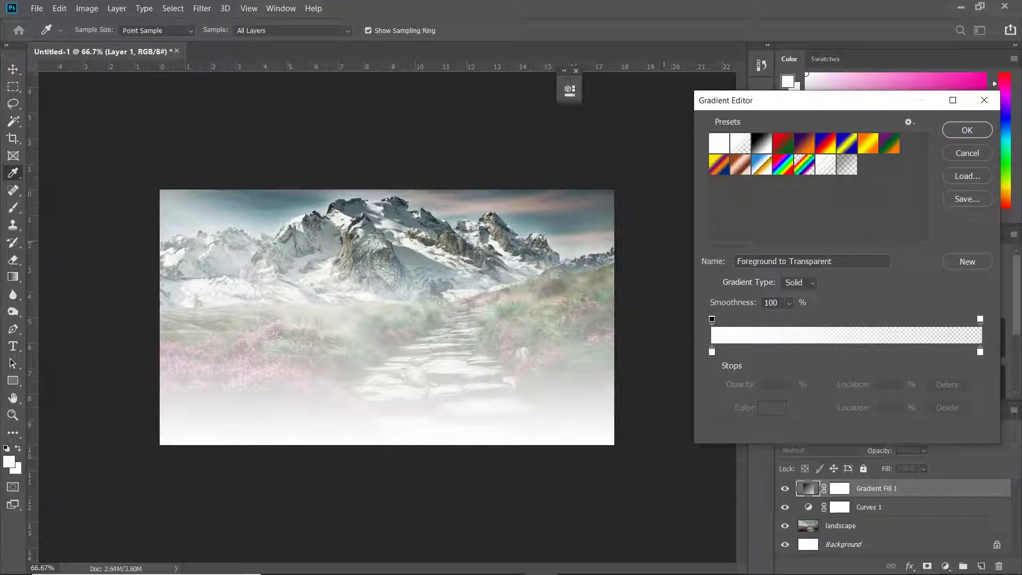
- Recolor the gradient's color stop at location 0 to magenta #f946fb and accept the edited gradient
click(712, 352)
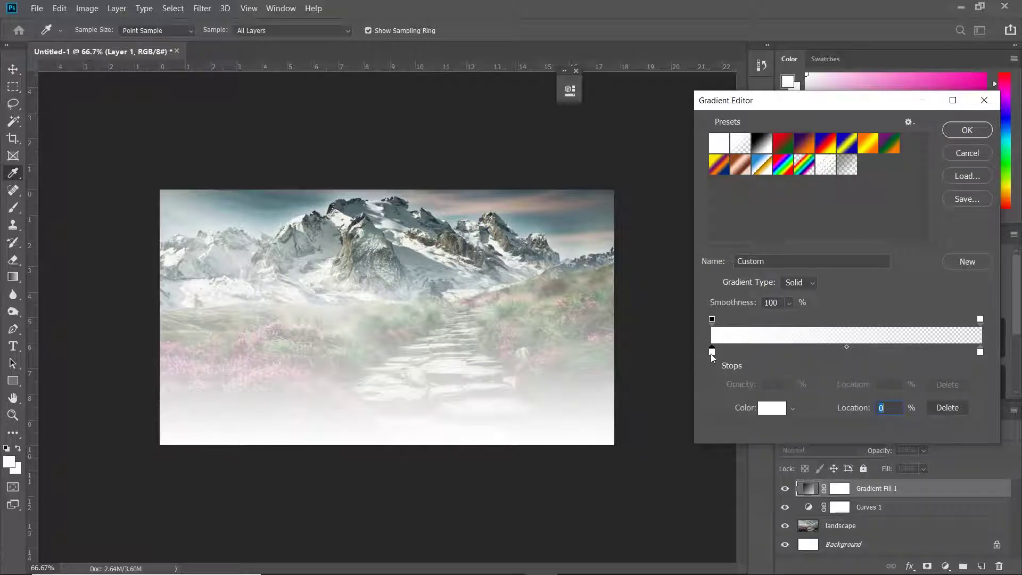
double_click(713, 353)
drag(790, 150, 884, 219)
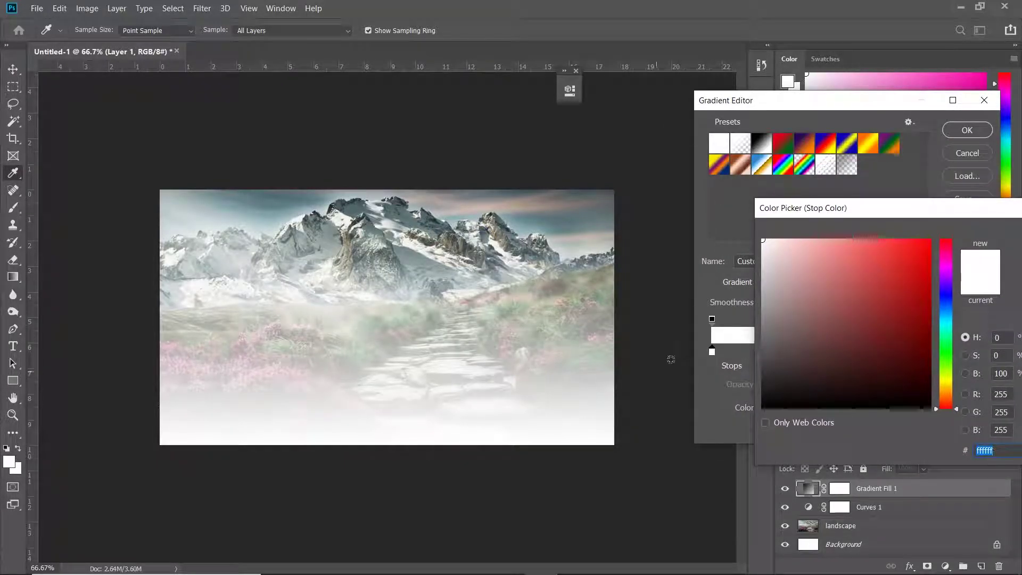
click(948, 268)
drag(871, 245, 834, 239)
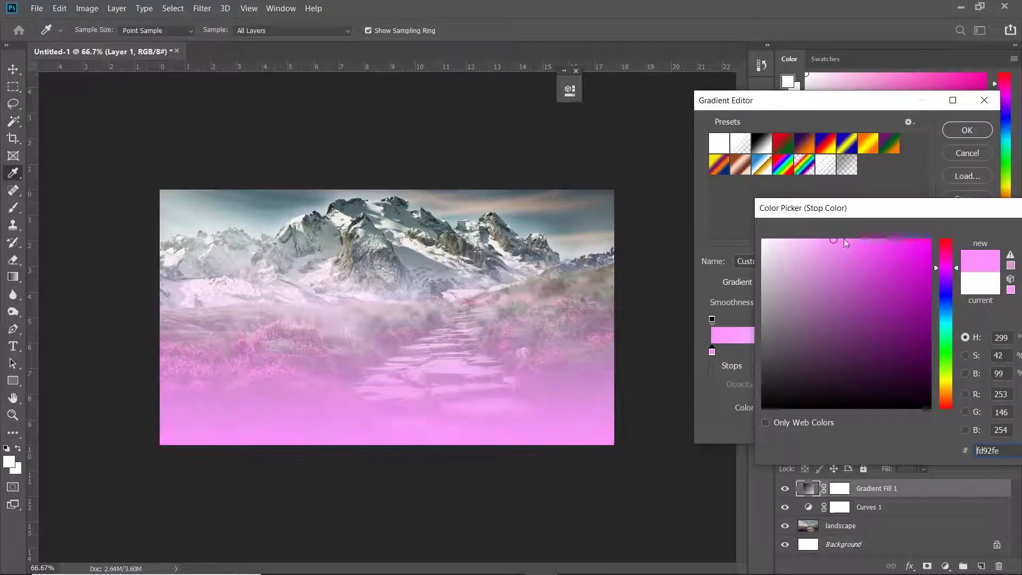
click(860, 242)
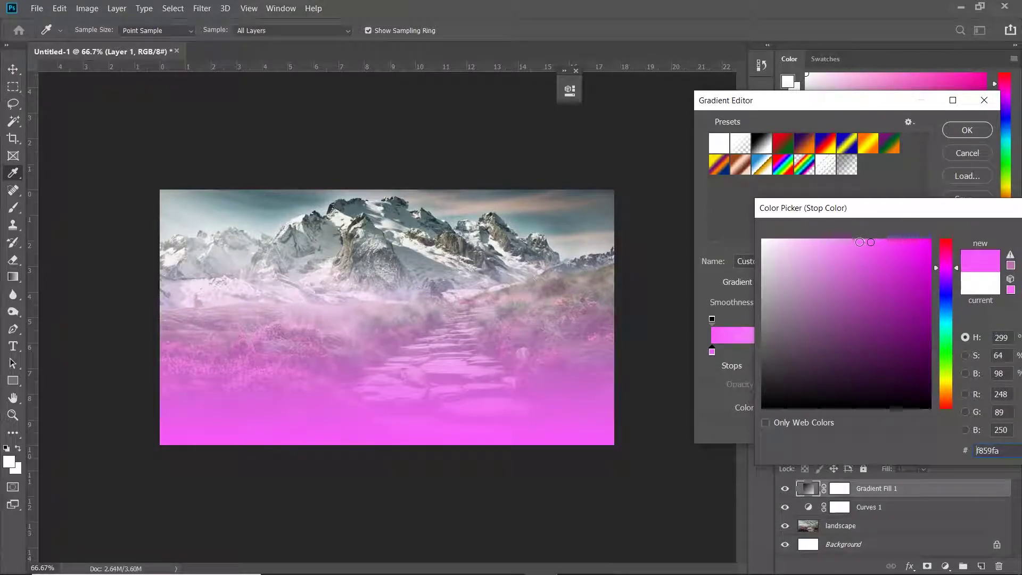
click(884, 241)
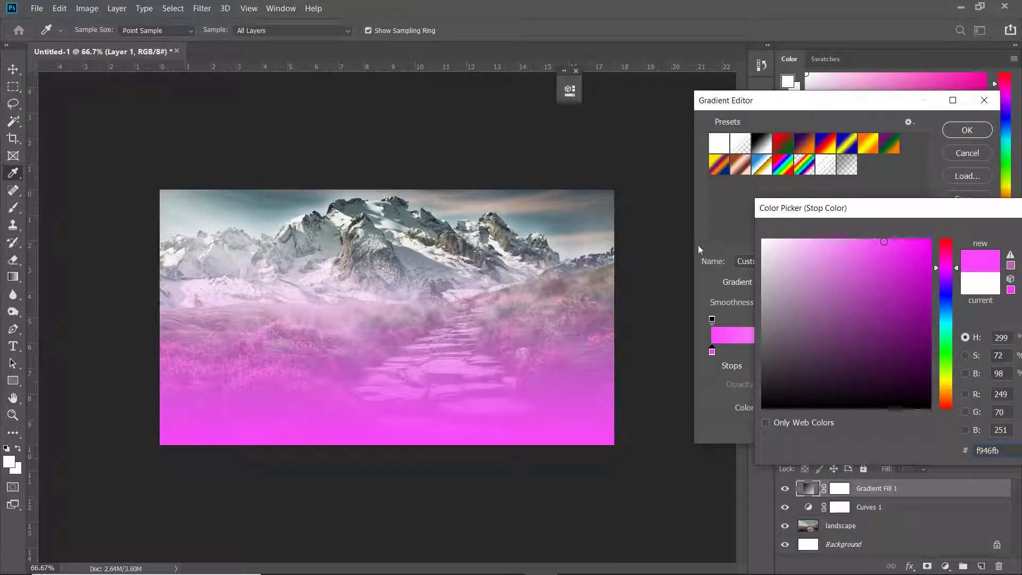
drag(979, 207, 760, 224)
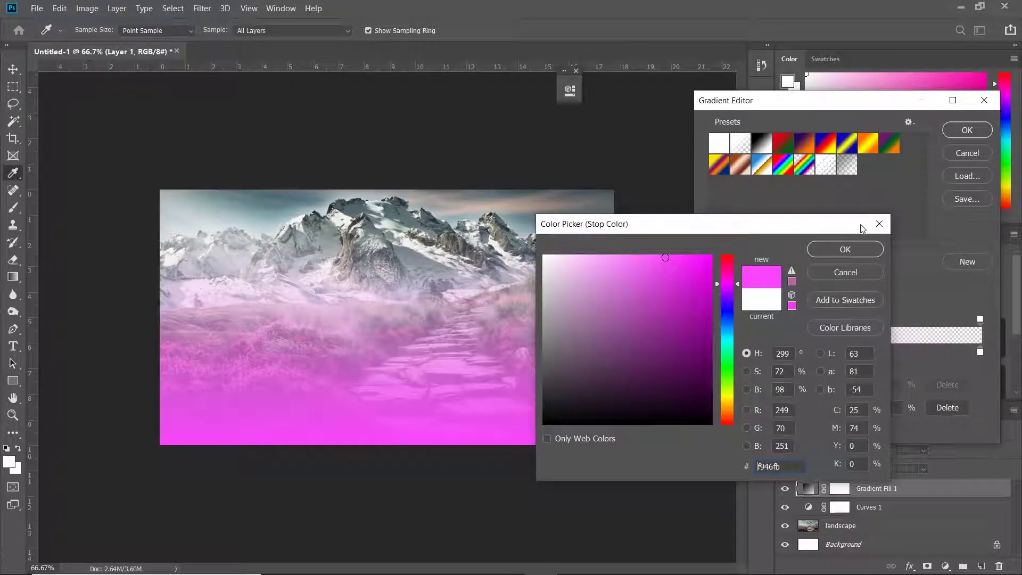
click(845, 242)
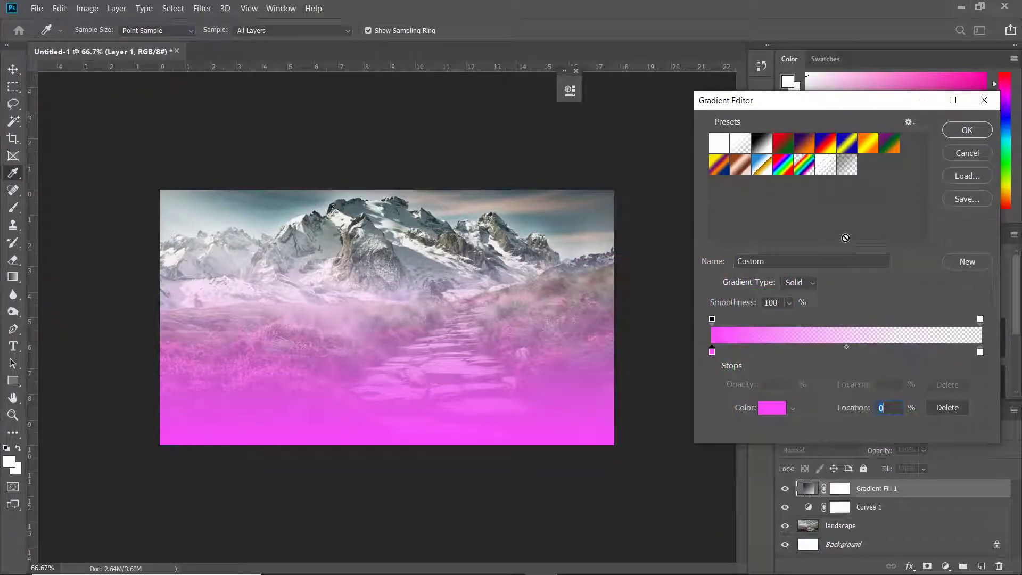
click(967, 132)
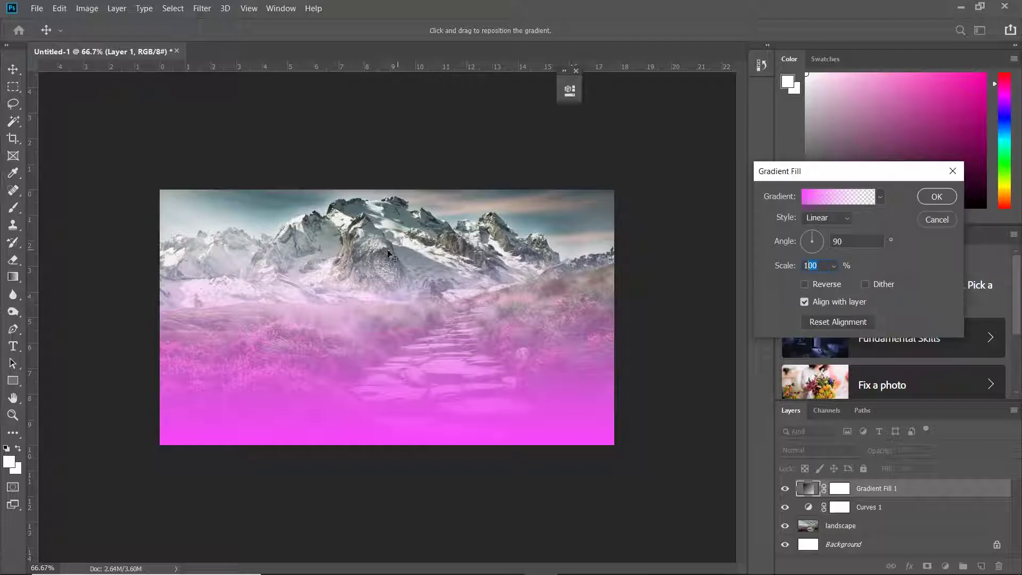
- Set the magenta gradient fill's scale to 150% and apply it
text(150)
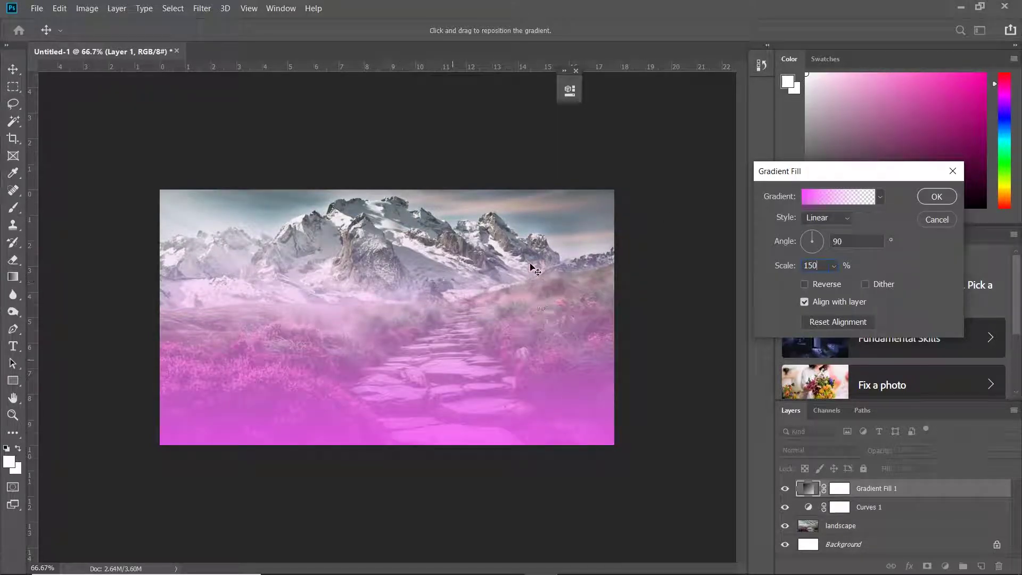
click(928, 197)
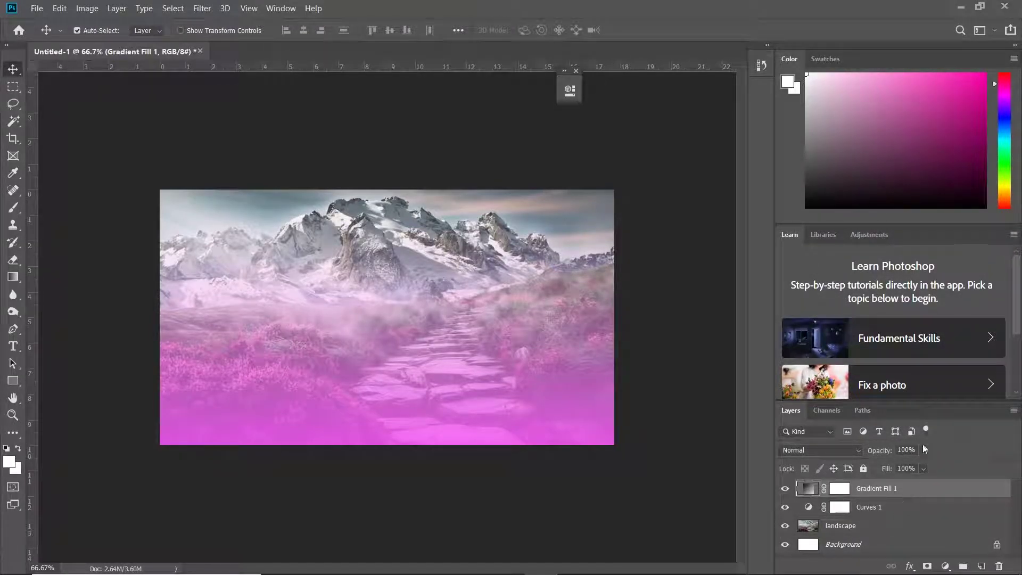
- Add another layer with a white-to-transparent linear Gradient fill and rotate its angle to -91.19° so it fades from the image's upper edge
click(981, 566)
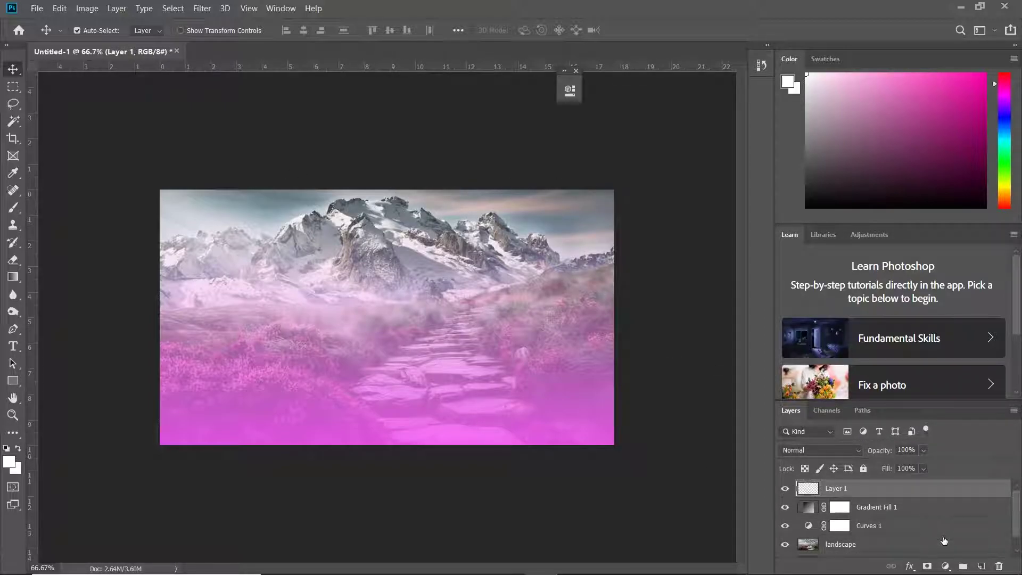
click(945, 566)
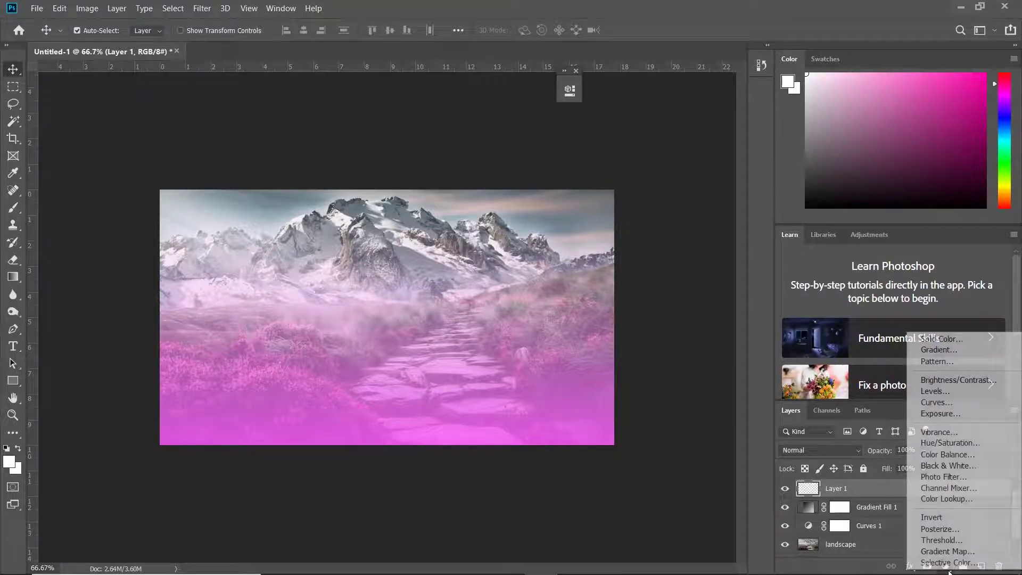
click(956, 349)
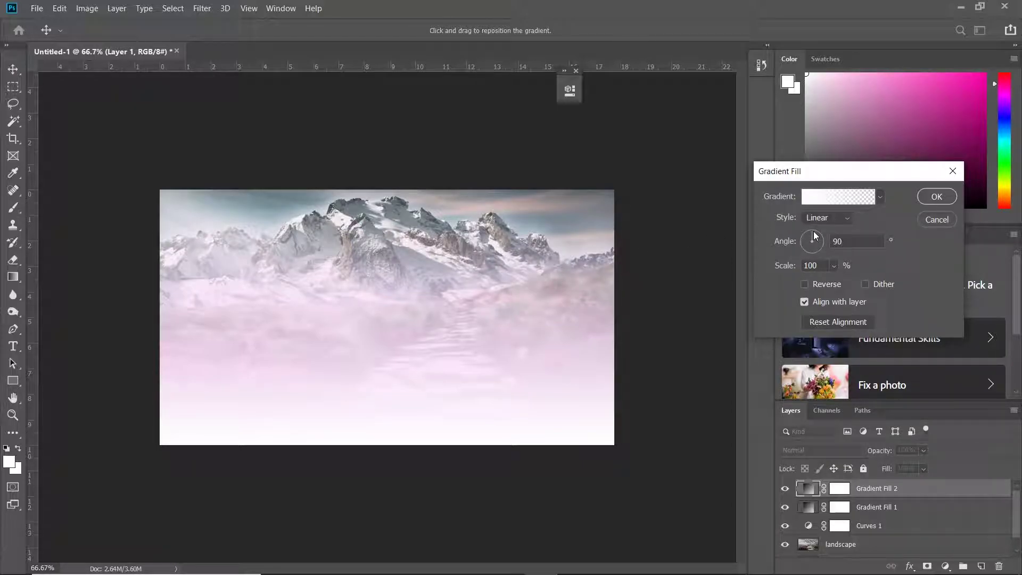
drag(813, 231, 810, 274)
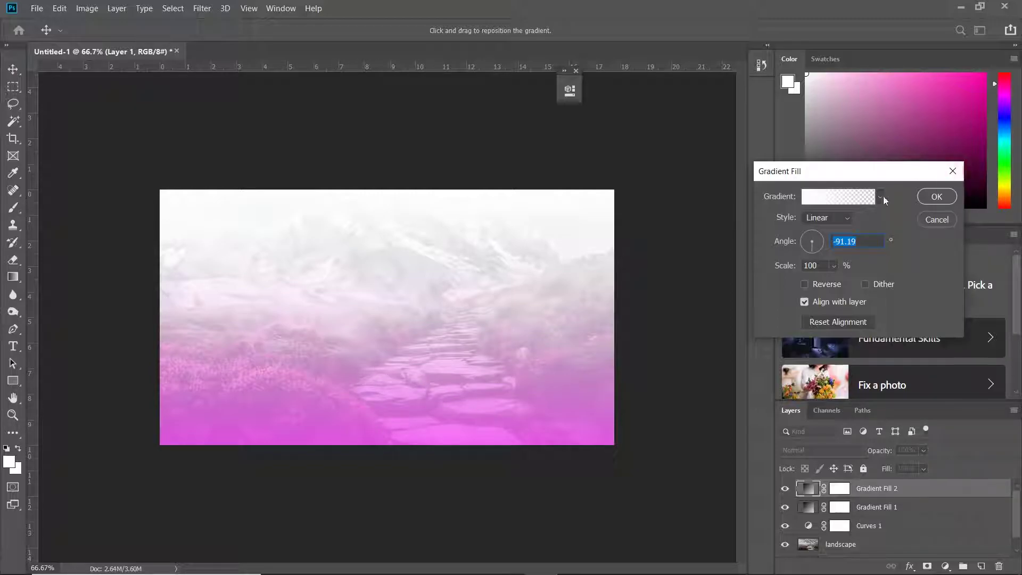
click(831, 197)
key(Escape)
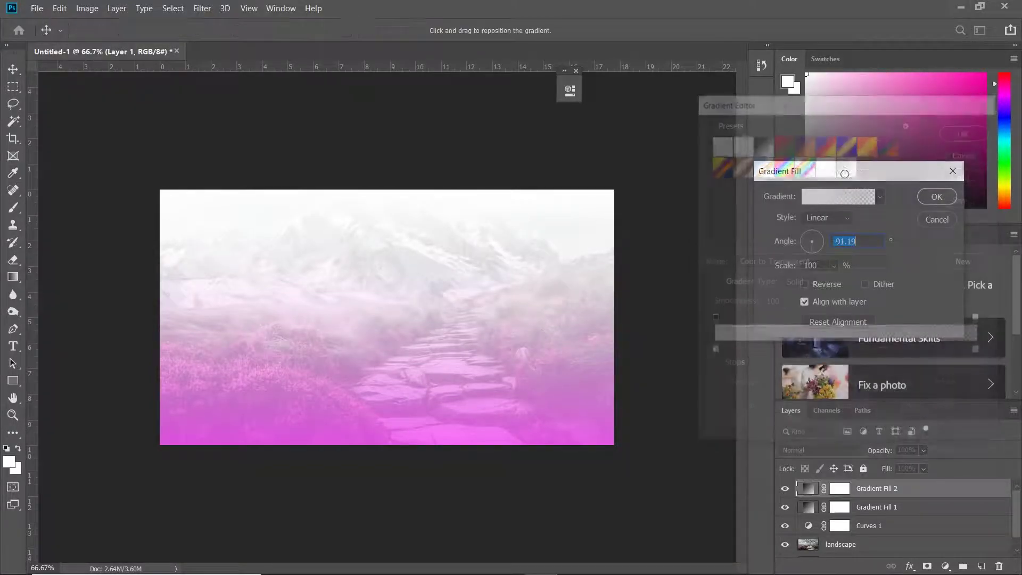
- Fine-tune the white gradient fill's scale, accept the gradient and set that layer's opacity to 60%
double_click(820, 266)
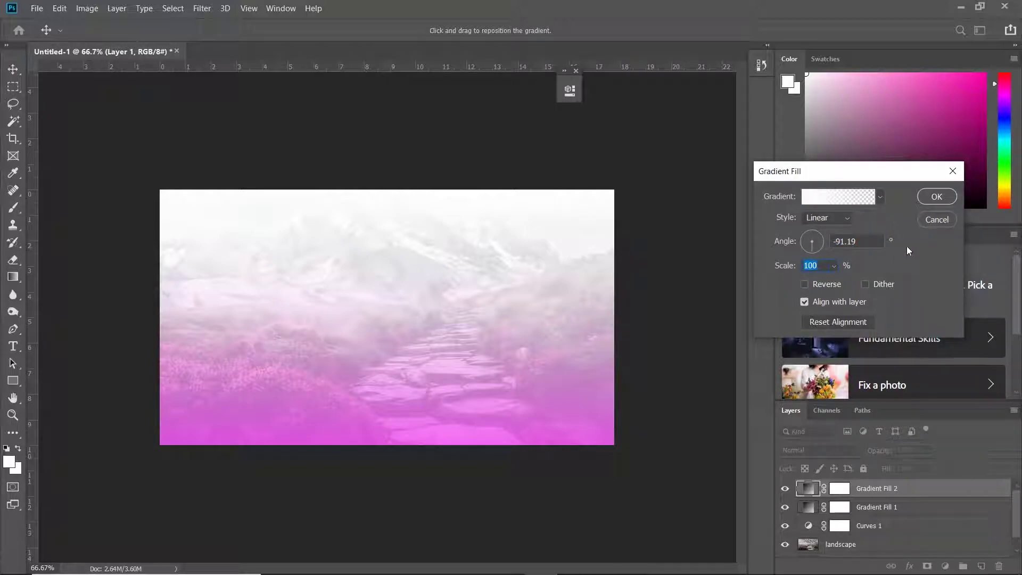
click(815, 265)
click(834, 266)
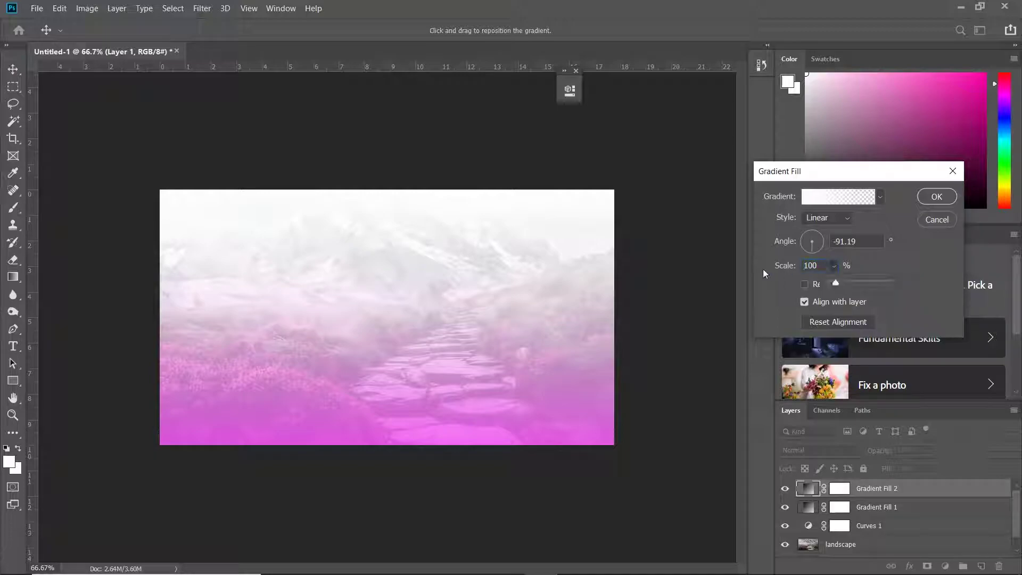
drag(835, 282, 835, 284)
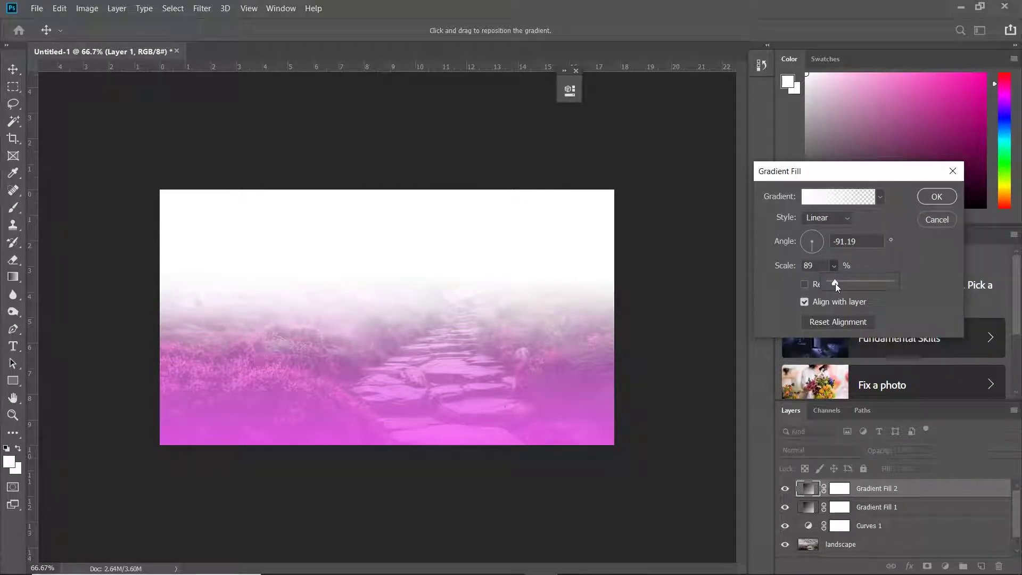
click(936, 196)
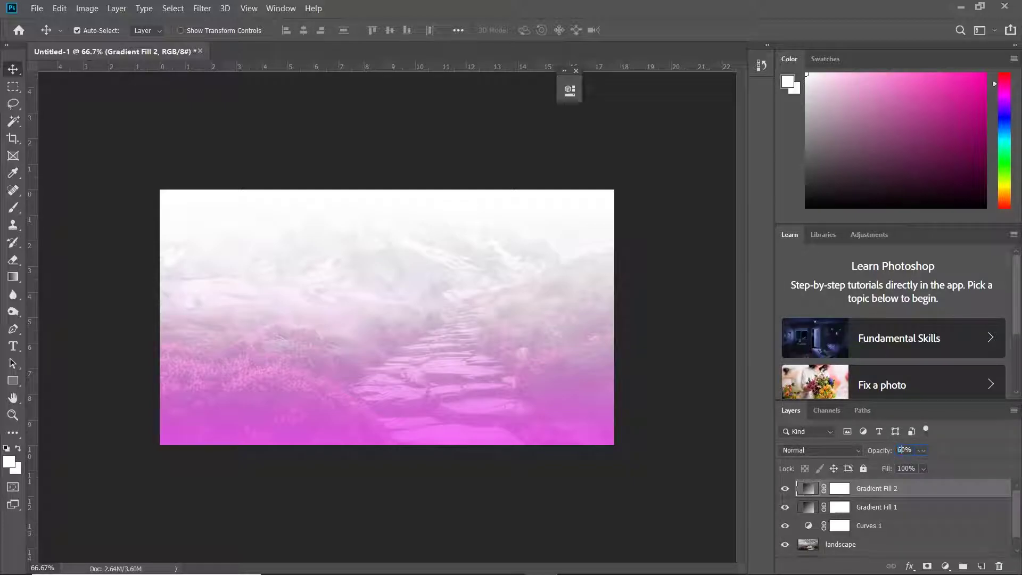
text(60)
- Set the opacity of the magenta Gradient Fill 1 layer to 80%
click(869, 508)
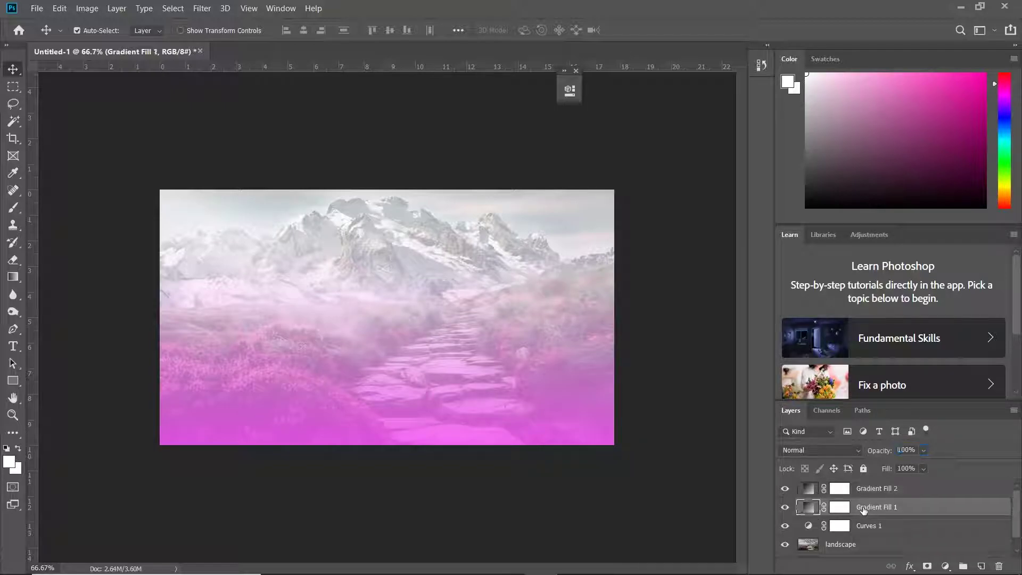
click(899, 449)
text(70)
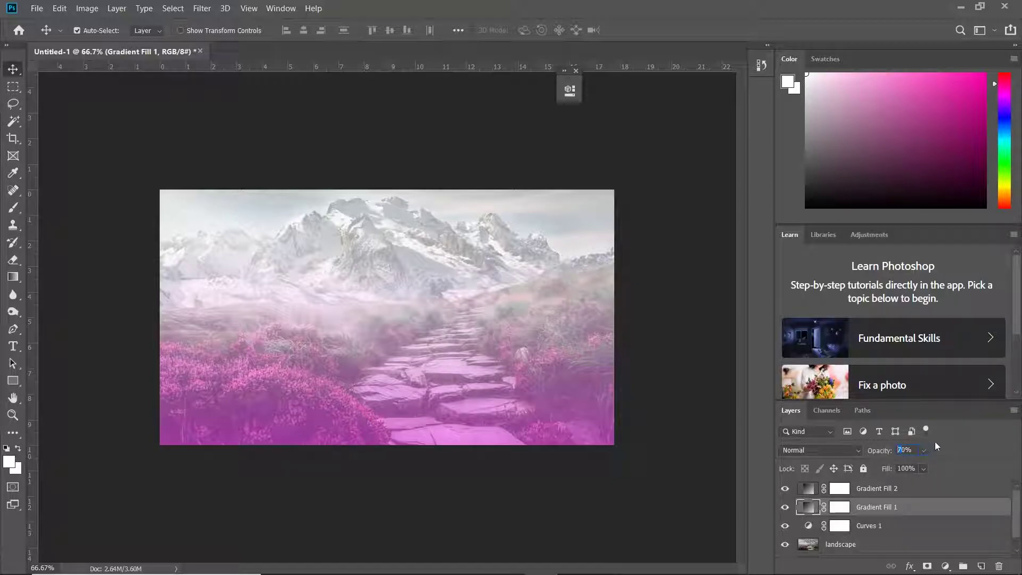
text(8)
key(Return)
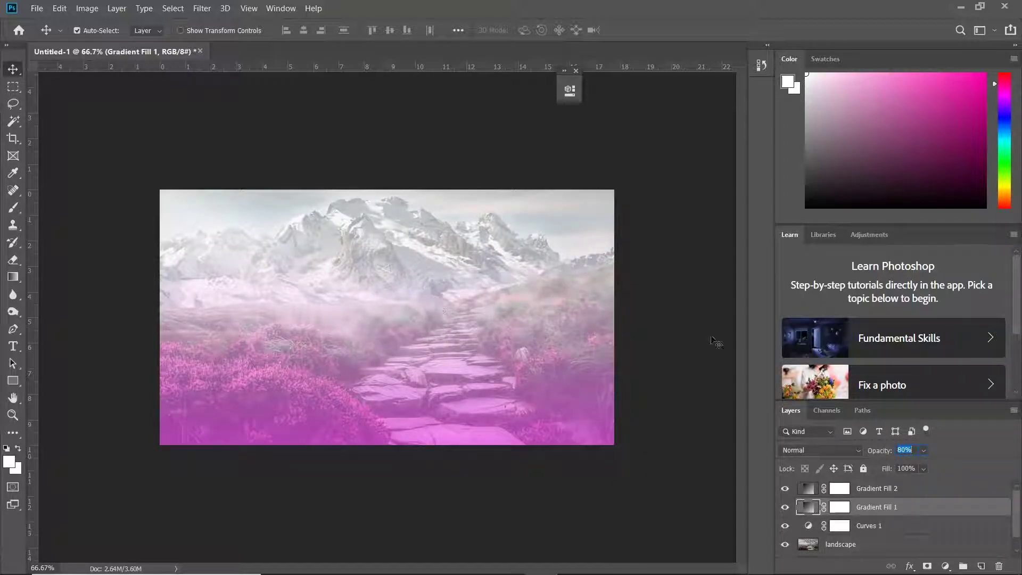
- Add a new empty layer above Gradient Fill 2 and ready the Brush tool with a soft 800 px tip
click(897, 491)
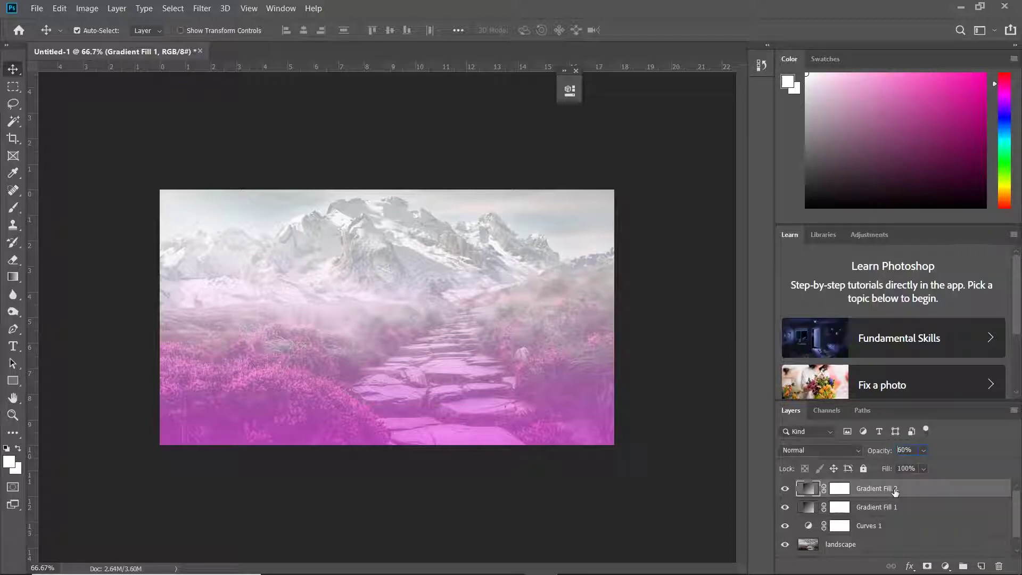
click(981, 566)
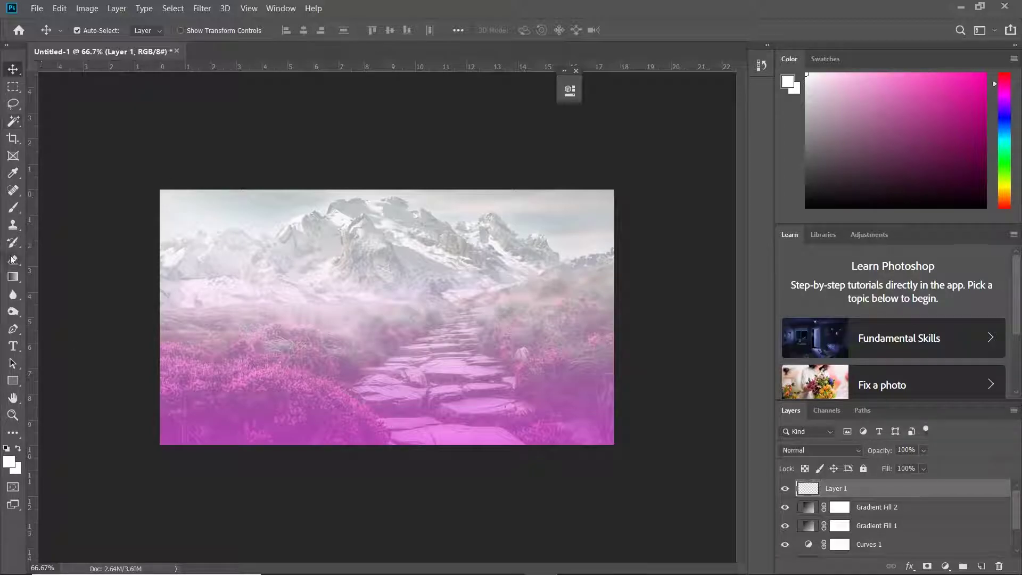
click(9, 210)
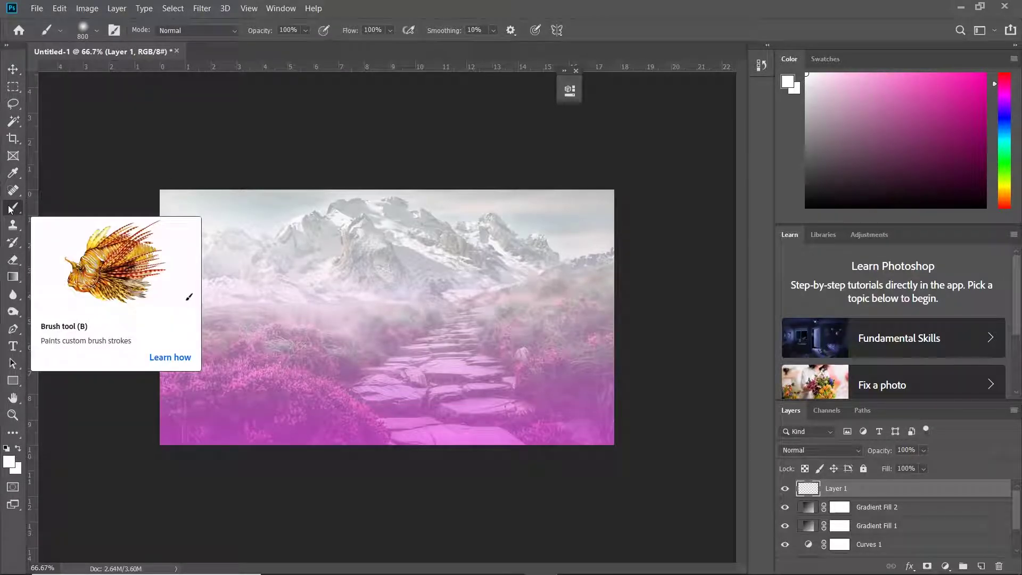
right_click(10, 210)
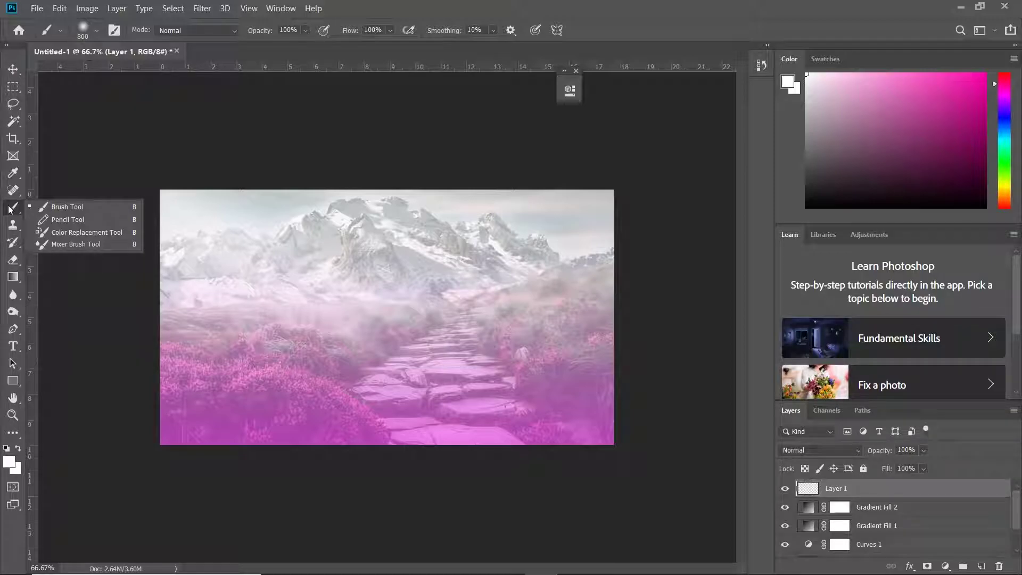
click(9, 208)
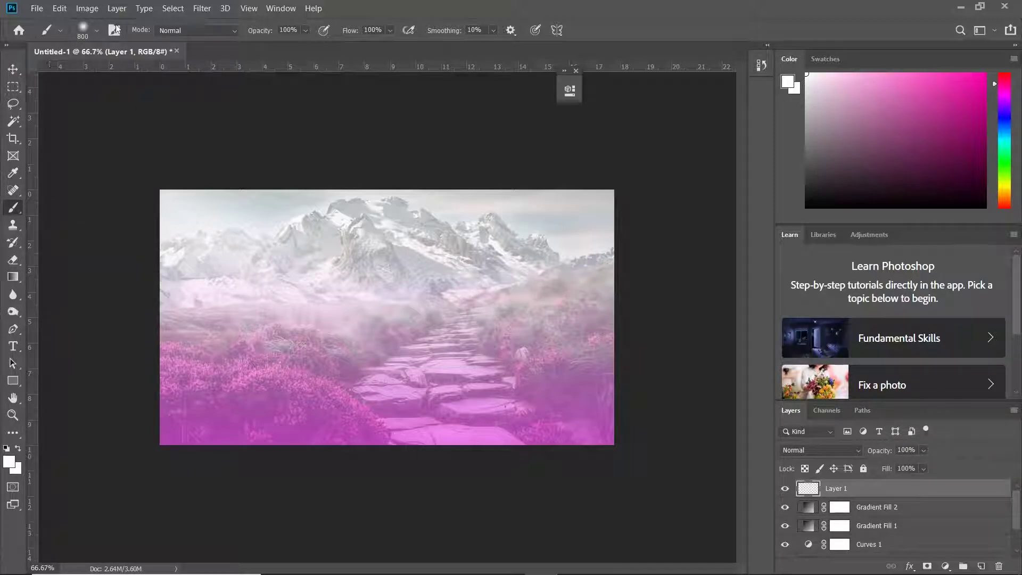
click(97, 30)
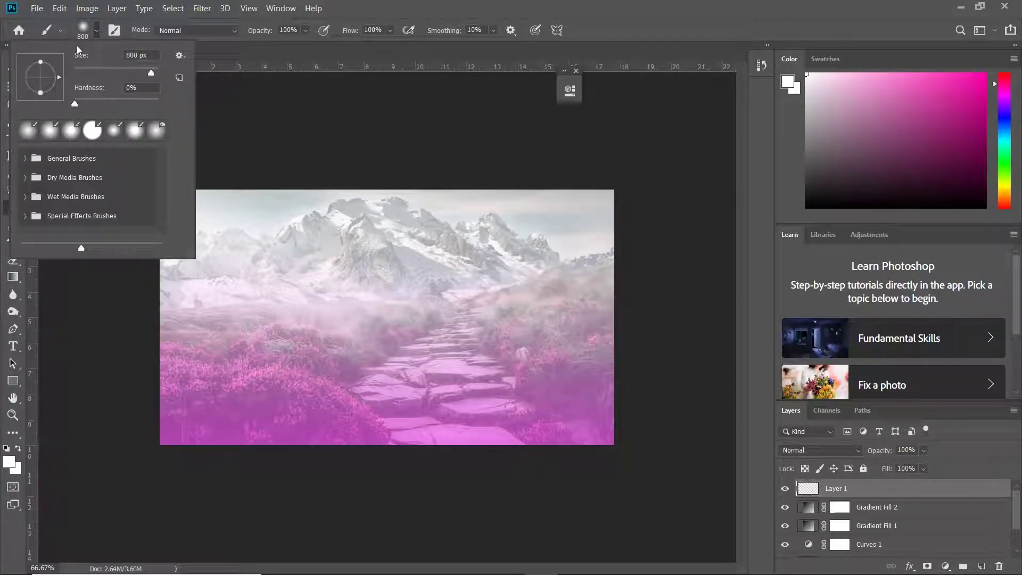
click(214, 77)
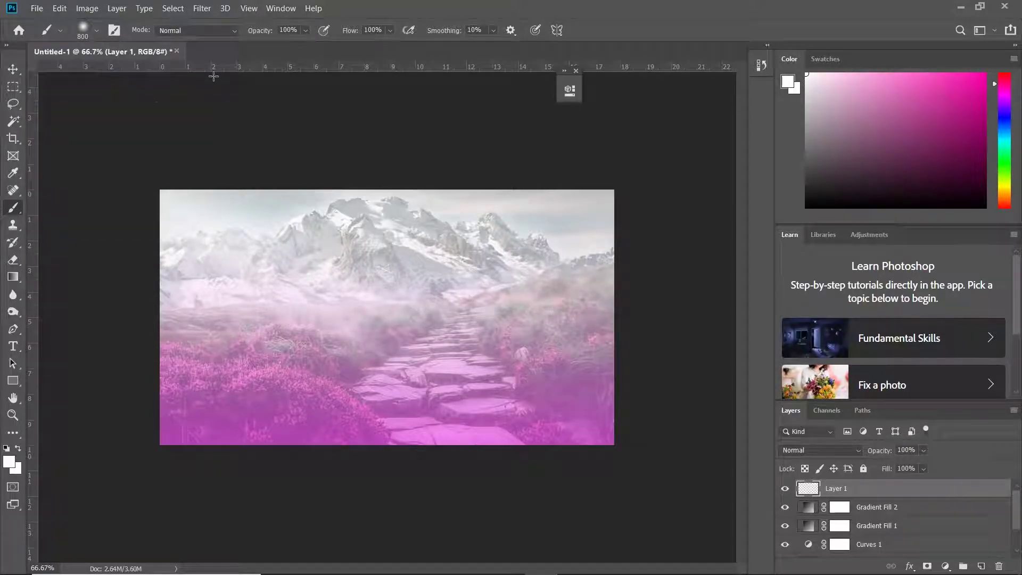
- Set the foreground color to black, #000000, for painting
click(10, 464)
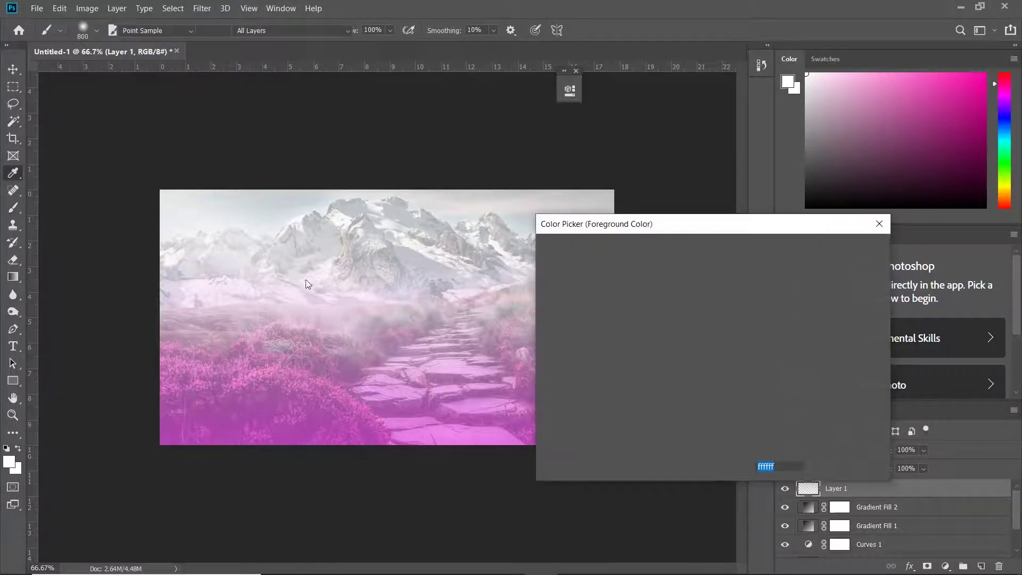
text(000000)
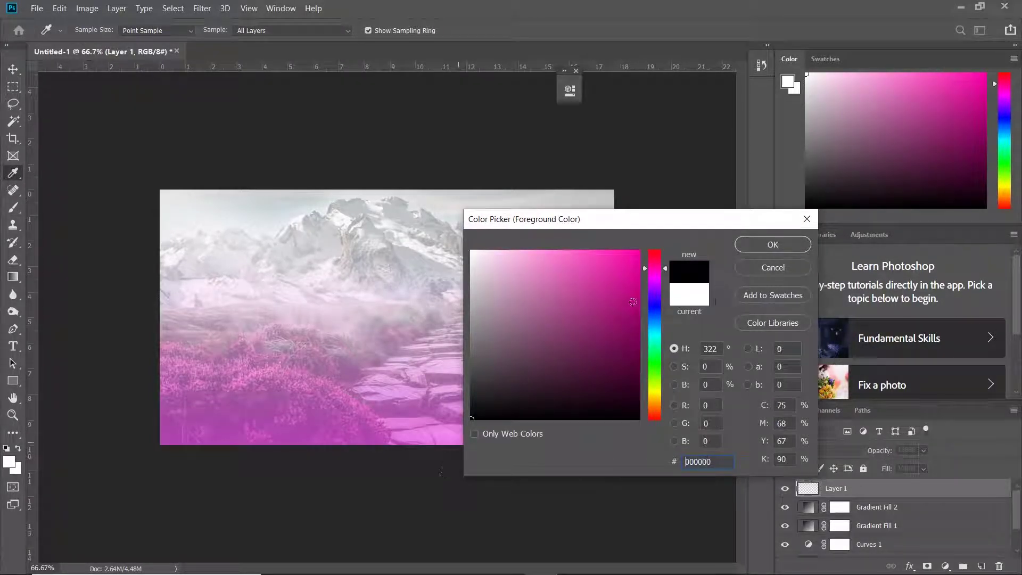
click(750, 245)
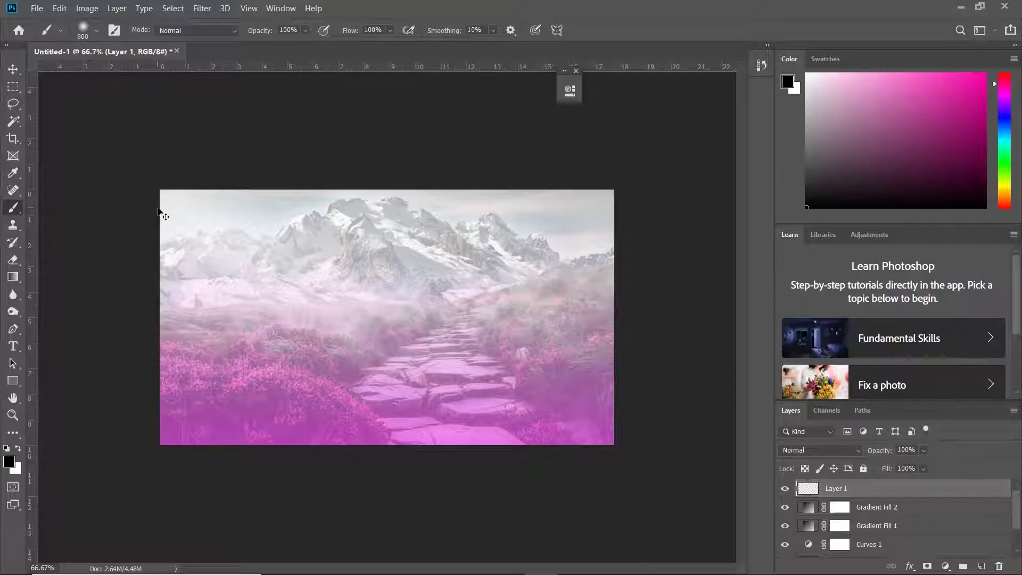
key(ctrl+minus)
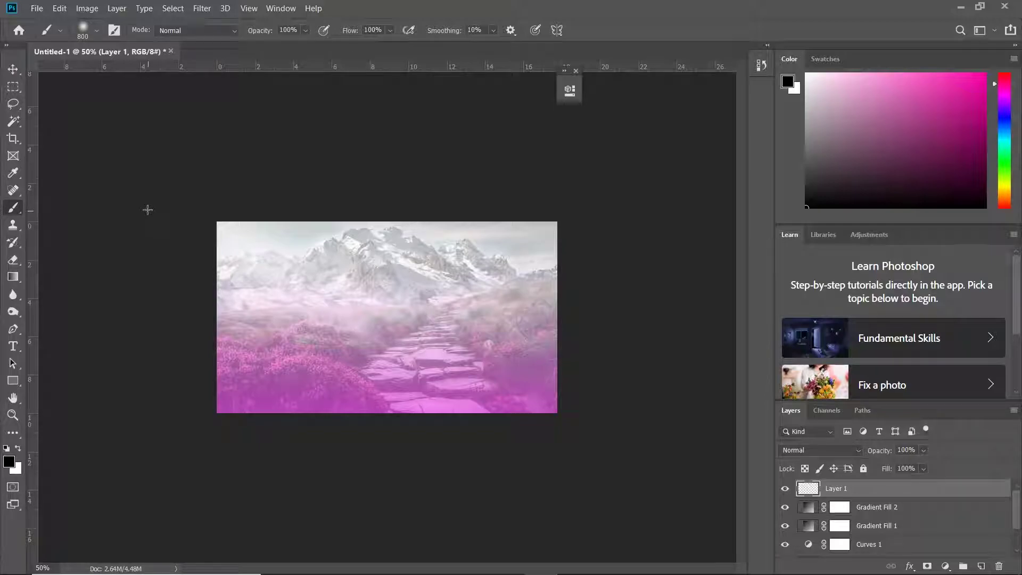
mouse_move(147, 210)
mouse_down()
mouse_move(161, 312)
mouse_move(150, 295)
mouse_move(141, 377)
mouse_move(157, 438)
mouse_up()
click(176, 440)
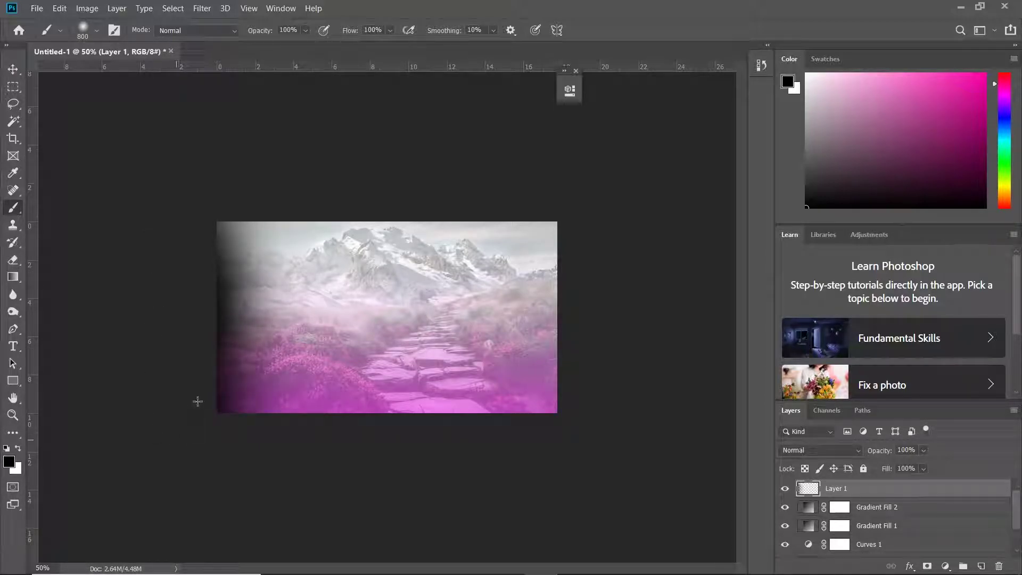
click(226, 263)
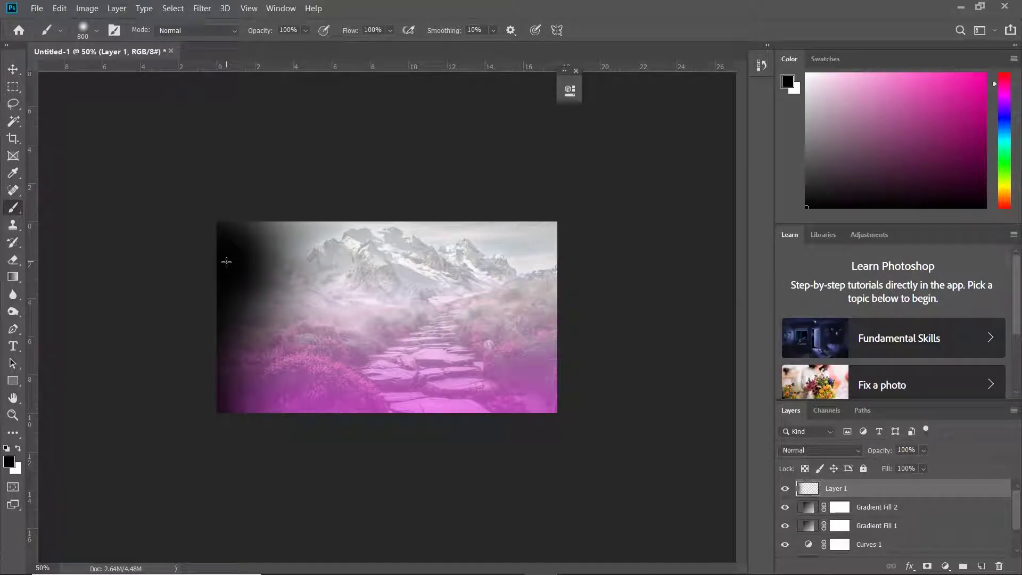
click(247, 259)
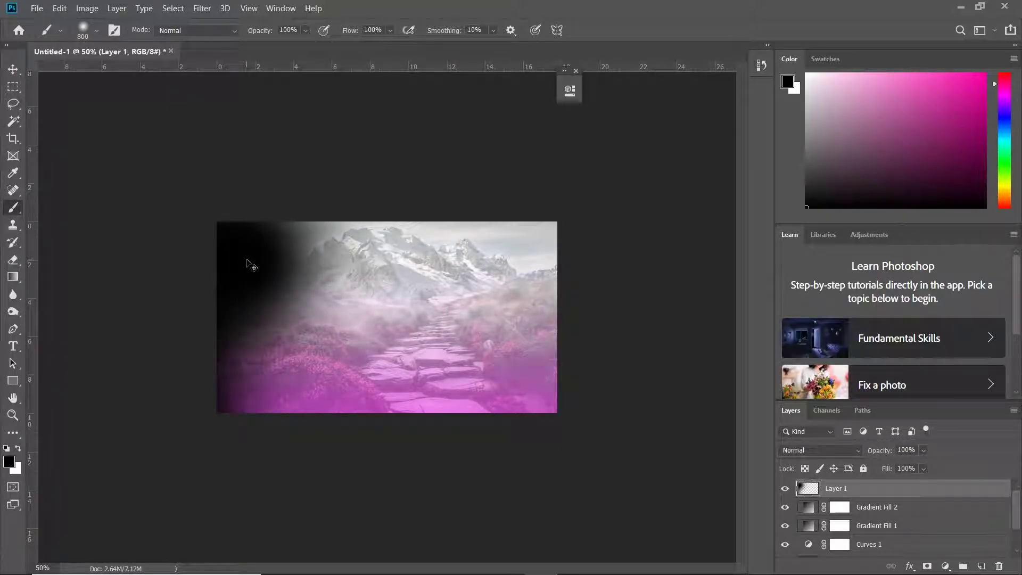
key(ctrl+z)
key(ctrl+z)
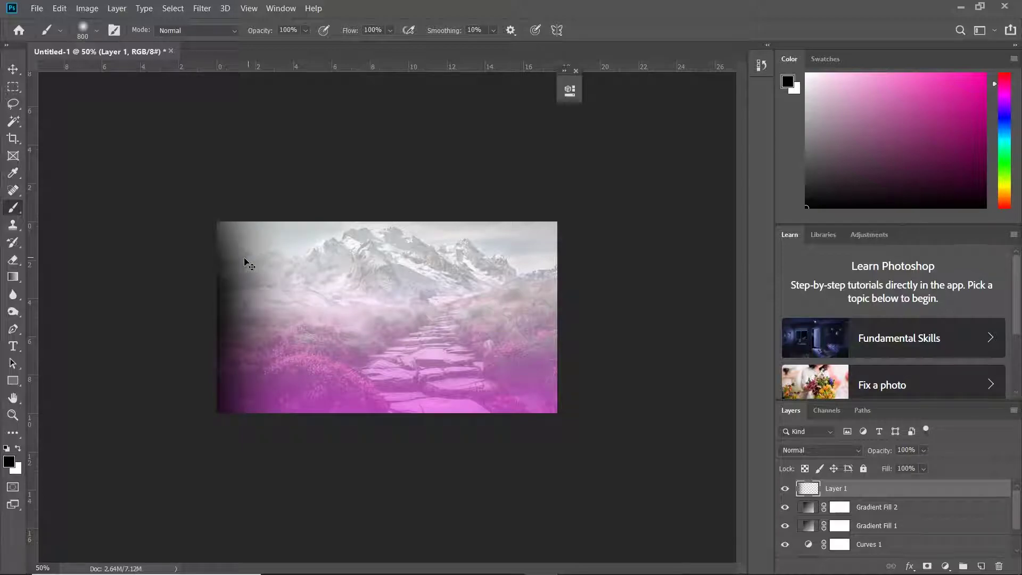
key(ctrl+z)
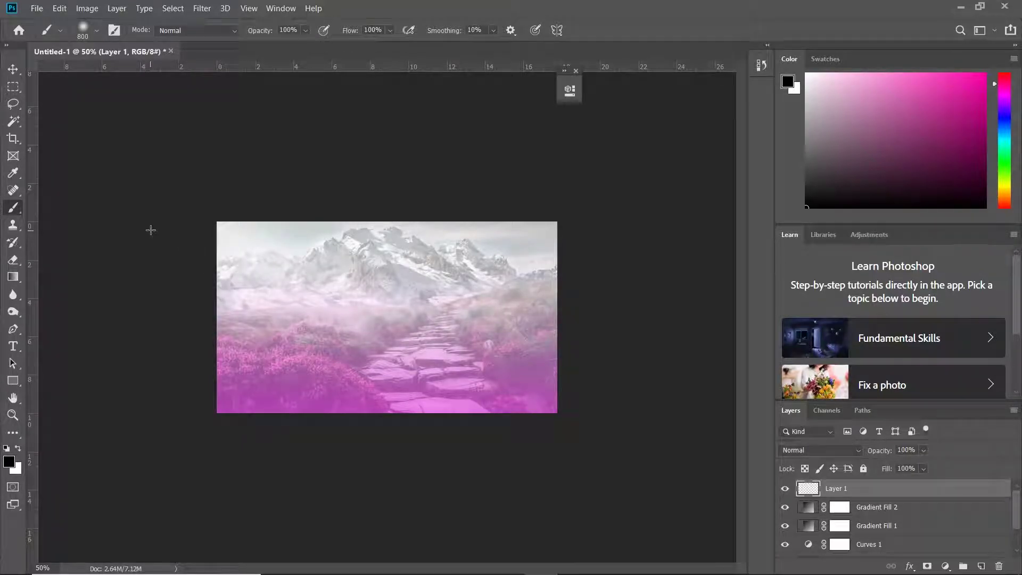
- Paint soft black dabs on the new layer just outside the image's left edge, continuing around its lower-left corner
click(150, 235)
click(158, 319)
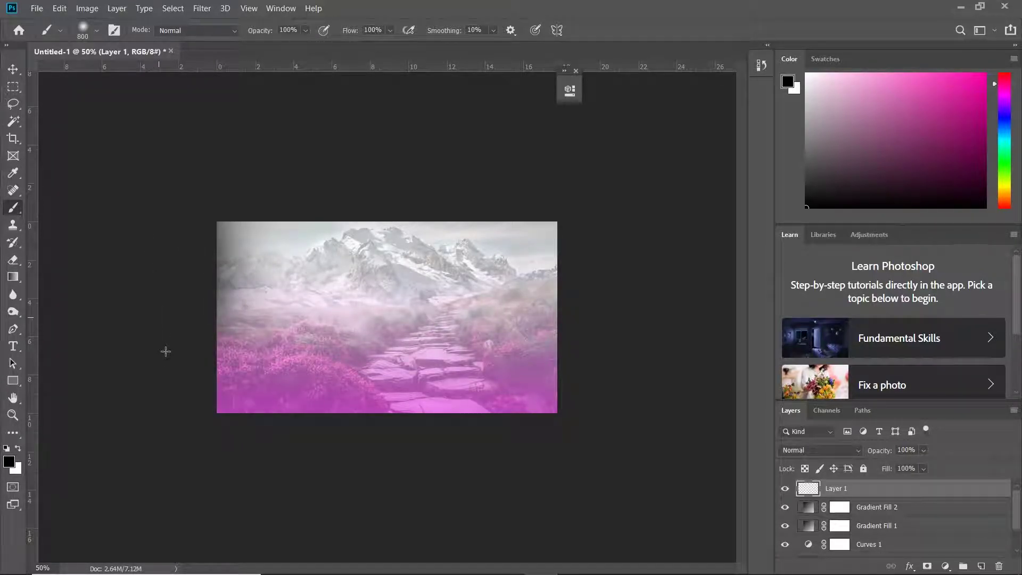
click(166, 351)
click(167, 384)
click(198, 431)
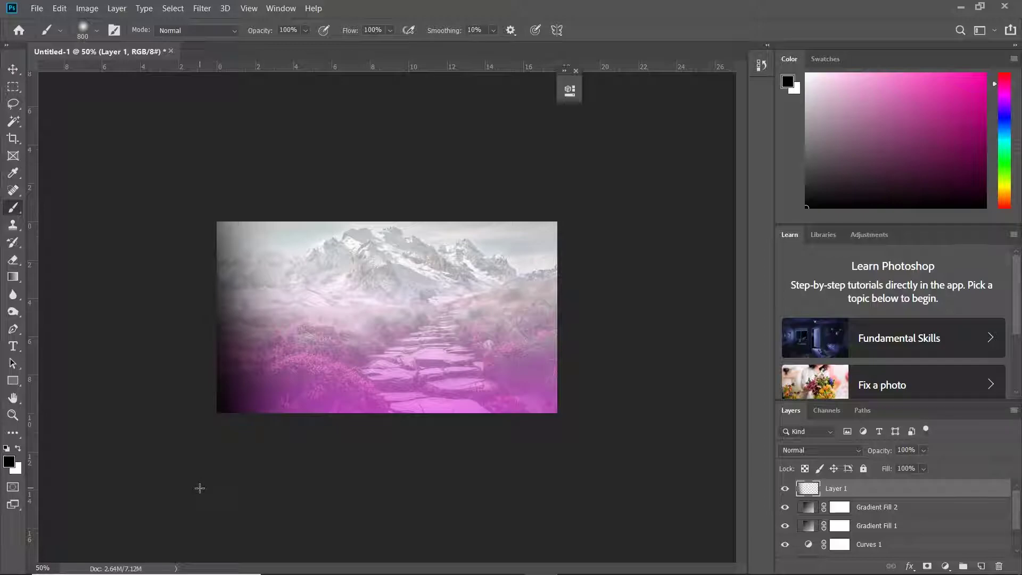
click(251, 486)
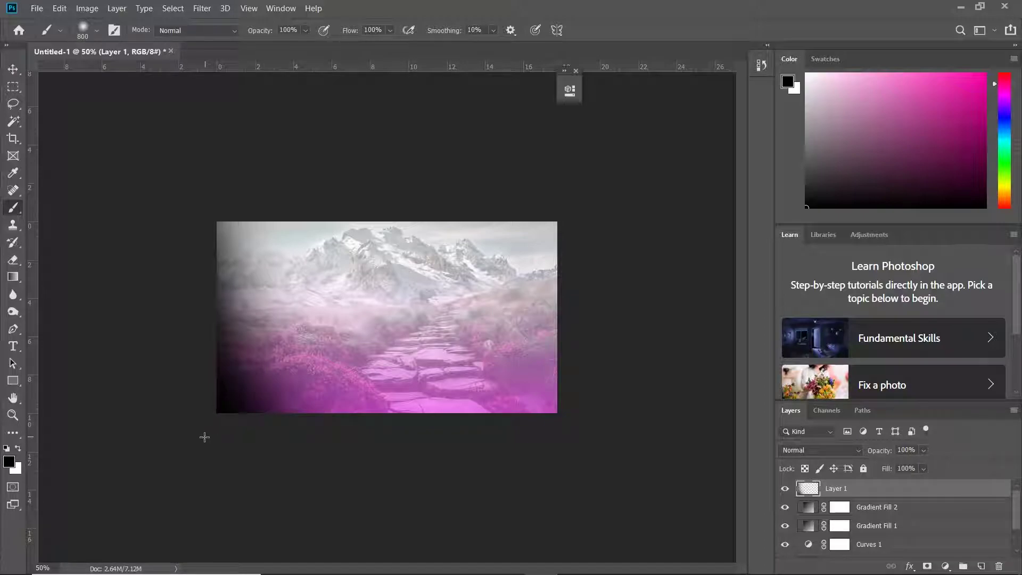
click(251, 446)
click(357, 443)
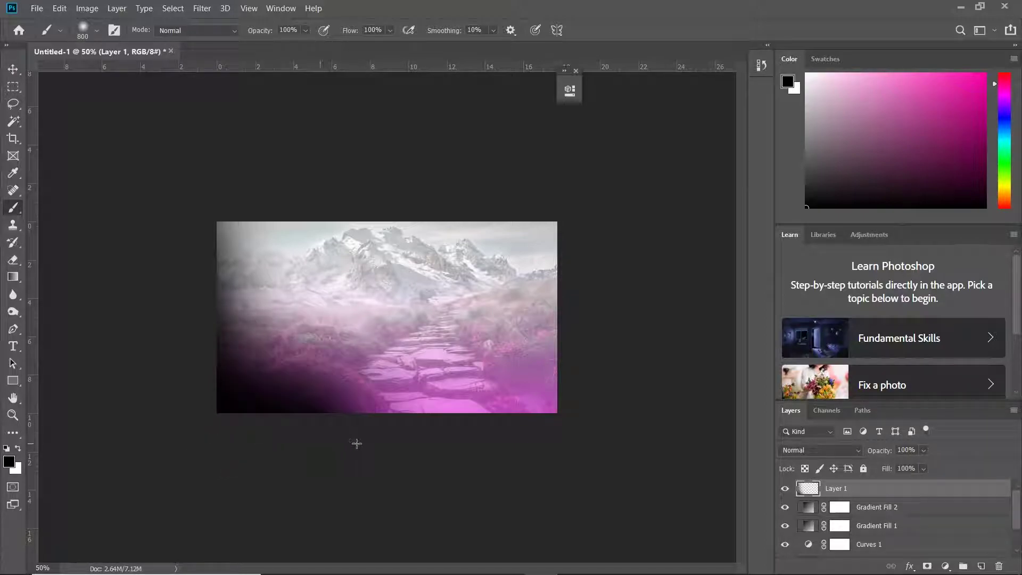
key(ctrl+z)
key(ctrl+z)
click(252, 472)
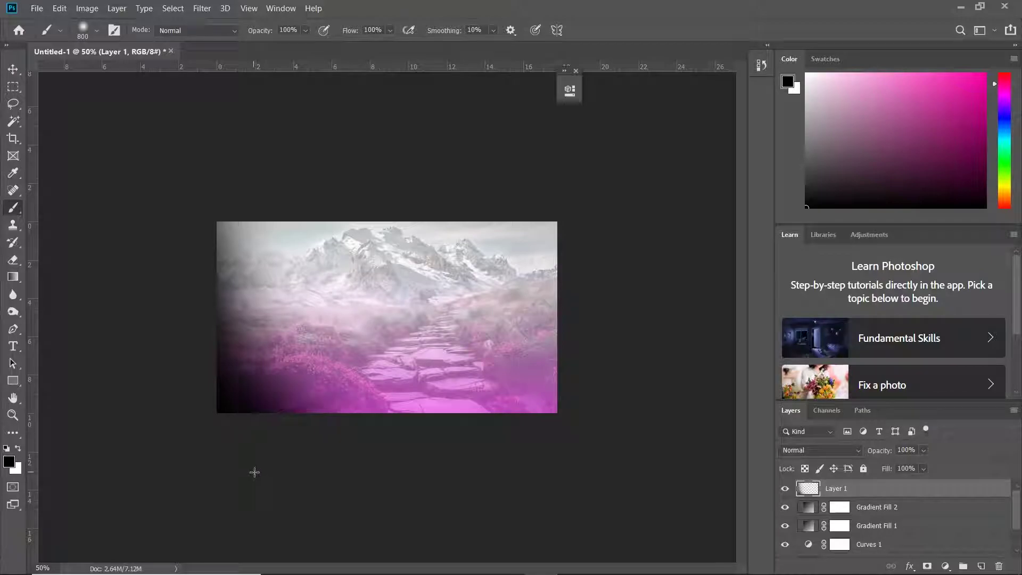
key(ctrl+z)
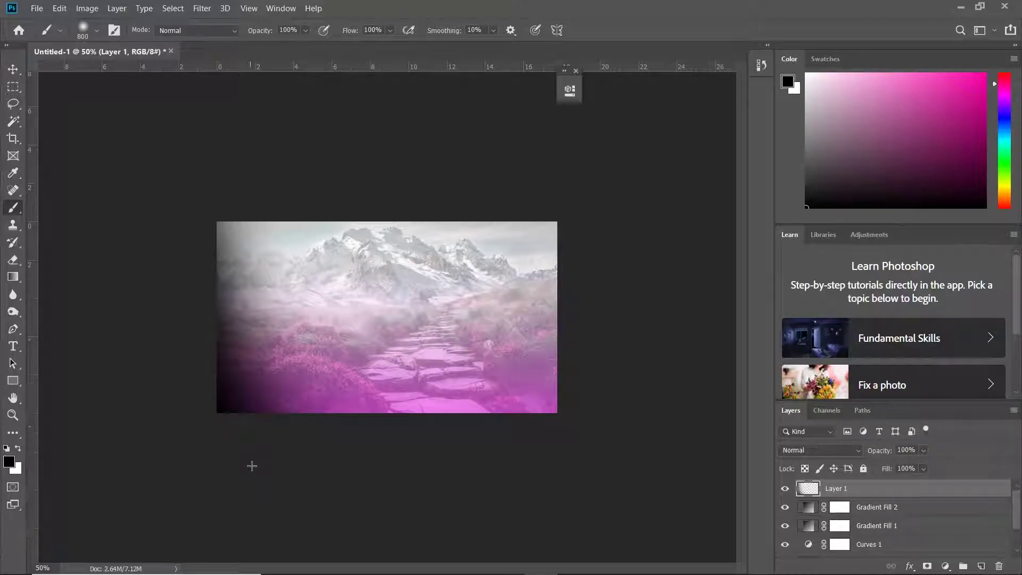
- Darken the image's bottom edge with soft black brush strokes just below the canvas, working from left to right
click(274, 463)
drag(313, 465, 404, 458)
click(426, 456)
click(481, 451)
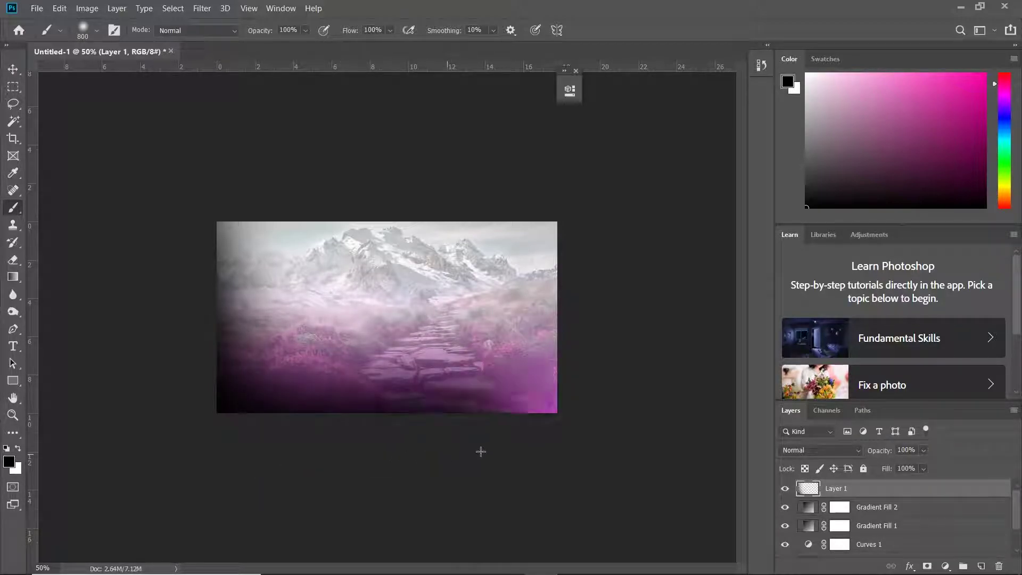
click(547, 443)
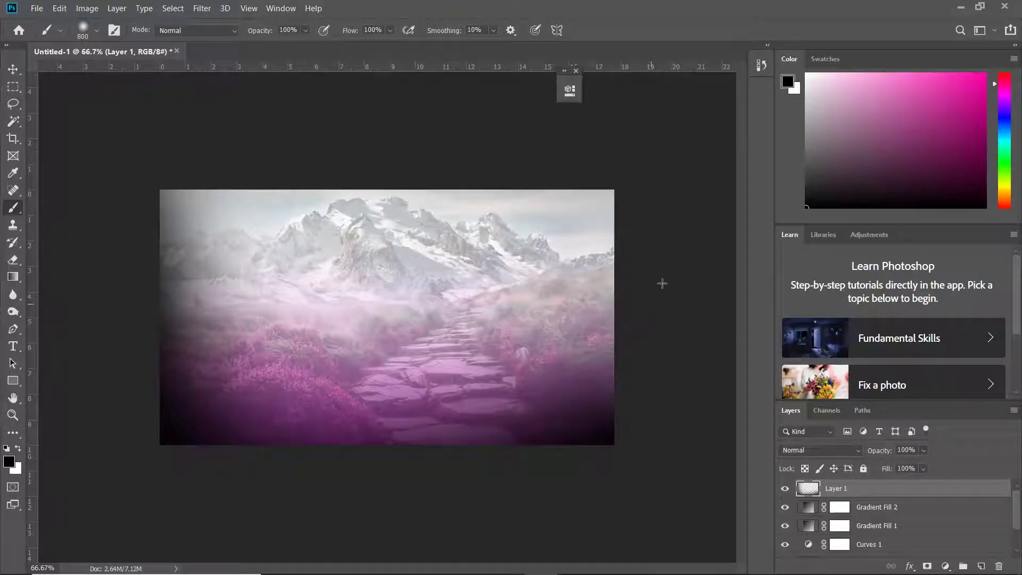
key(ctrl+z)
- Brush soft black shading along the image's right edge and once more beneath its bottom edge to complete the vignette
drag(652, 483, 635, 362)
drag(702, 219, 697, 419)
mouse_move(503, 516)
mouse_down()
mouse_move(396, 542)
mouse_move(287, 536)
mouse_up()
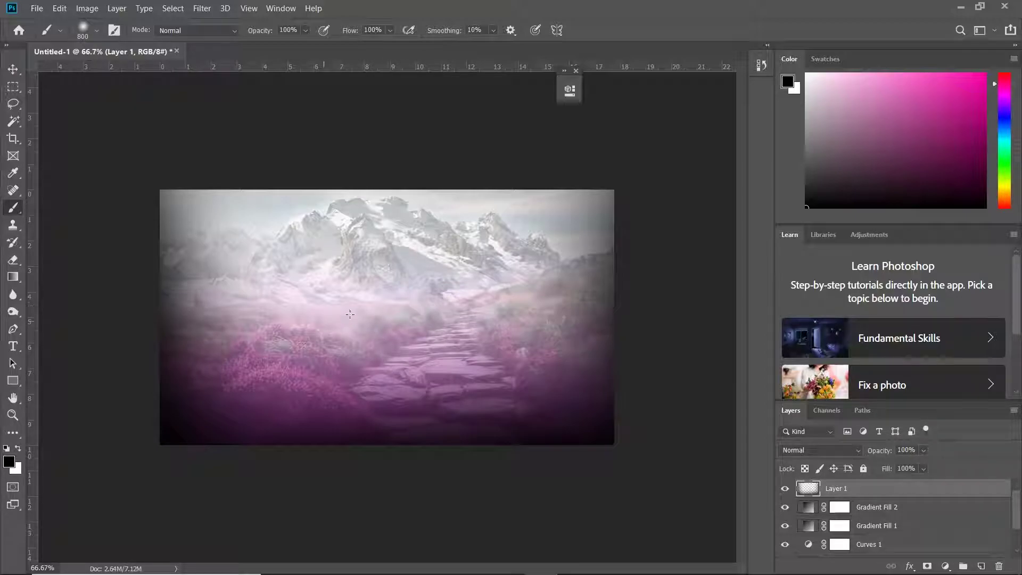
- Start a text object over the right part of the mountains and clear its placeholder text
click(12, 69)
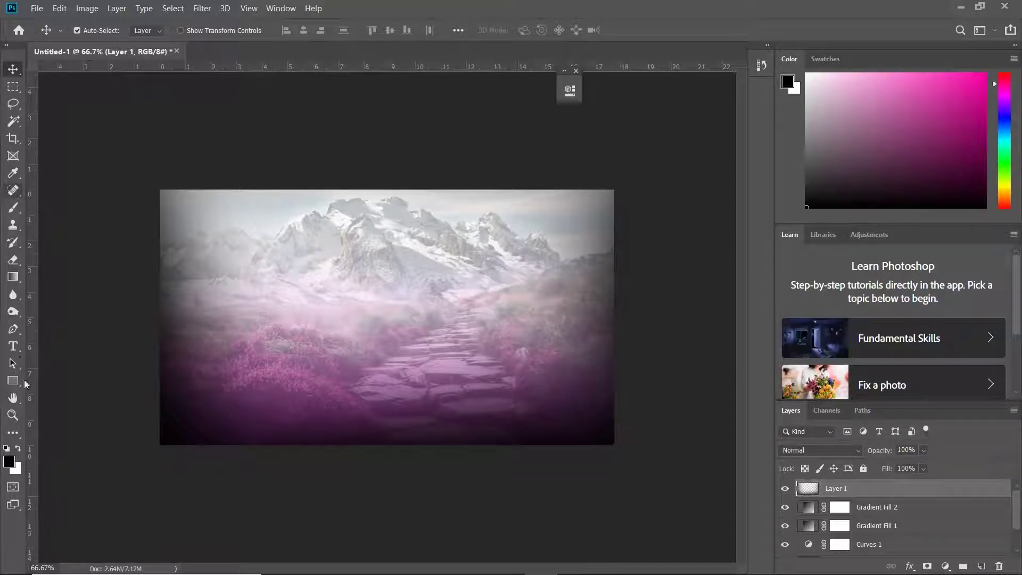
click(13, 351)
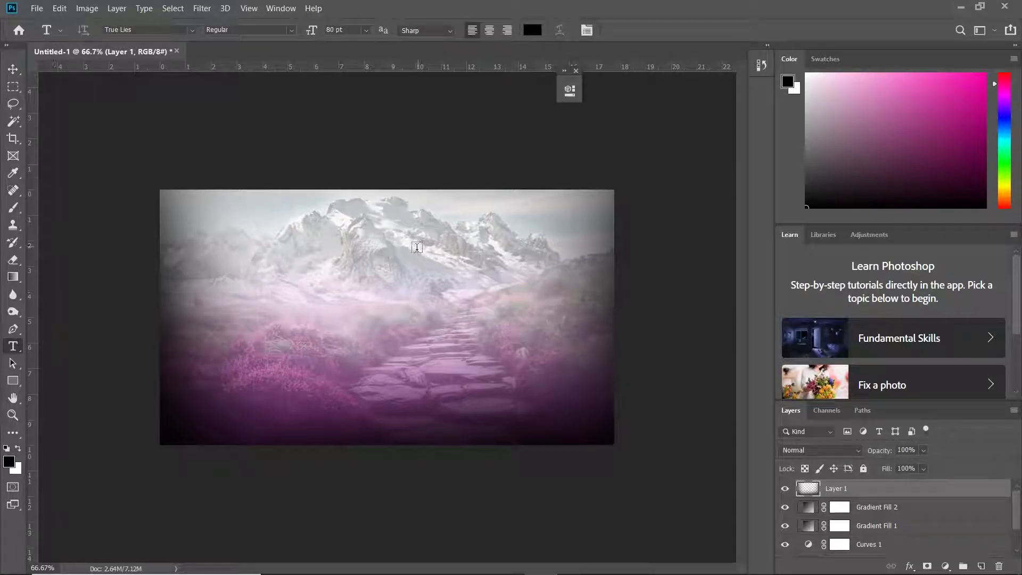
click(417, 248)
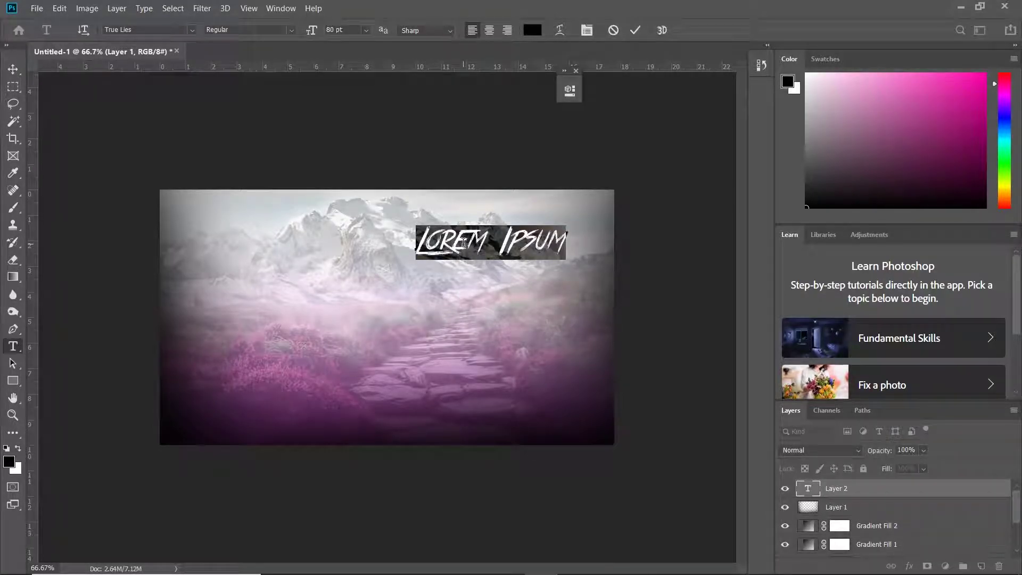
click(463, 242)
key(ctrl+a)
key(BackSpace)
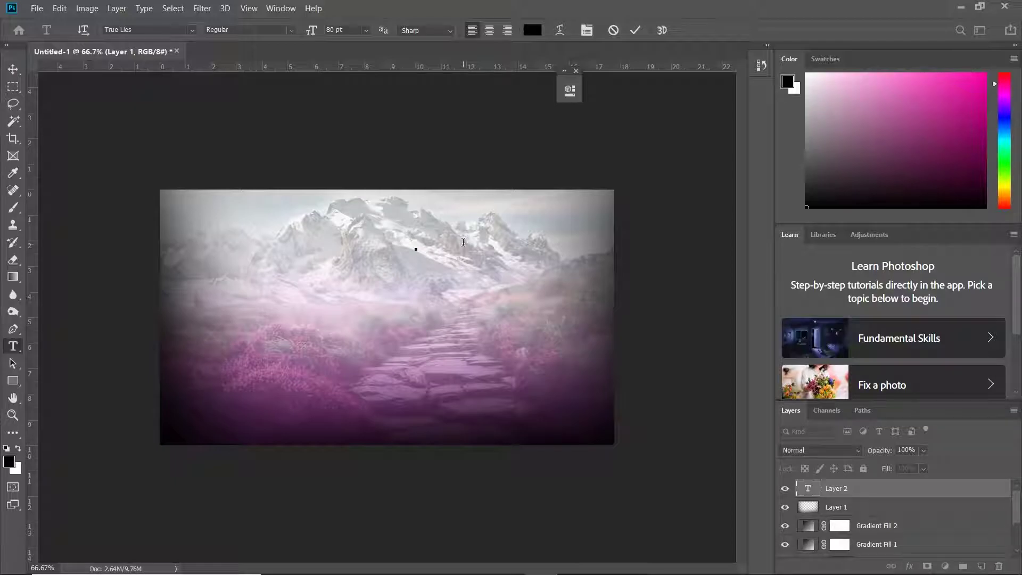
- Enter CREATE as the text's first line and begin a second line below it
text(CREAT)
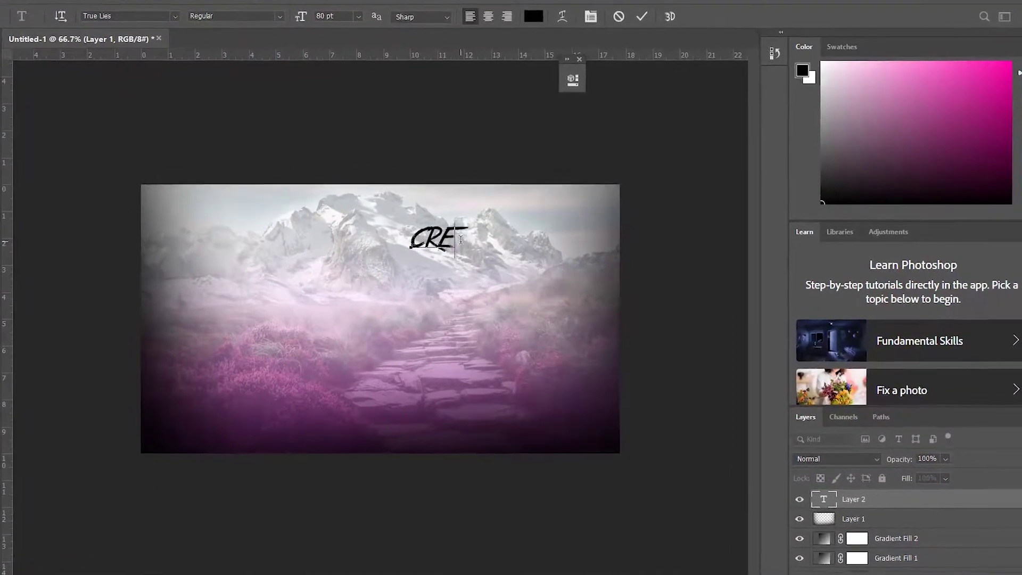
text(E A)
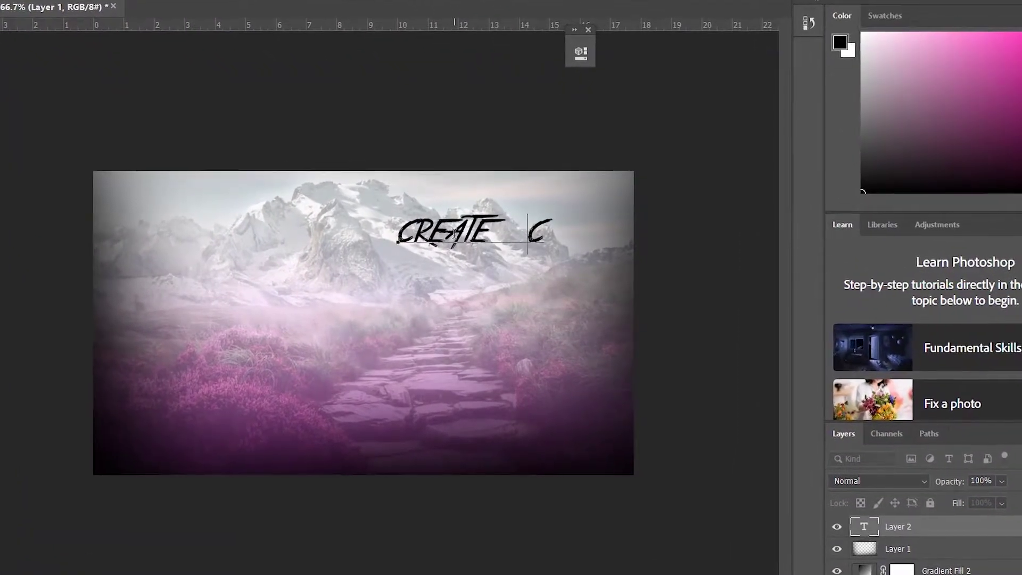
text( CO)
key(BackSpace)
key(BackSpace)
key(BackSpace)
key(BackSpace)
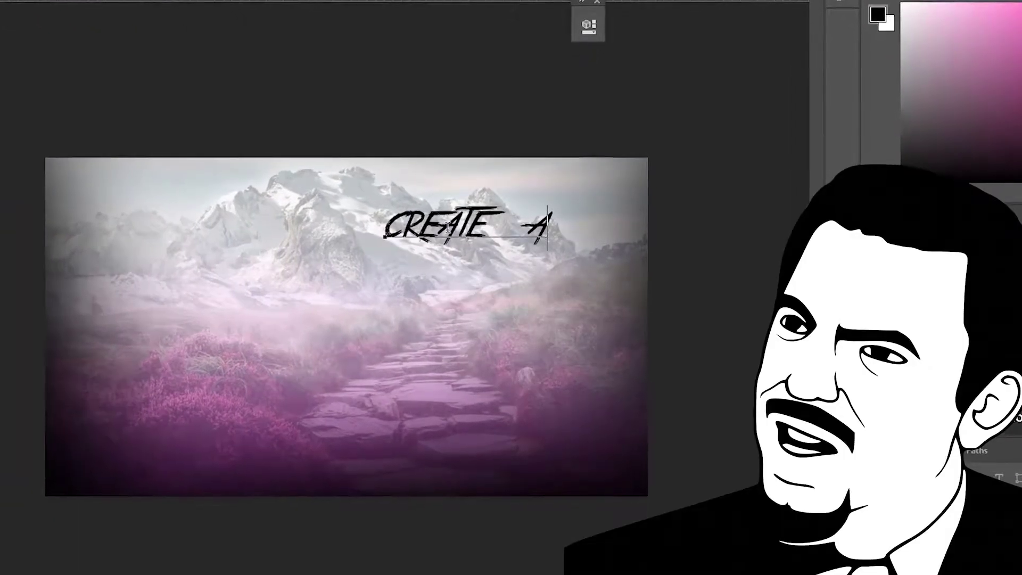
key(Return)
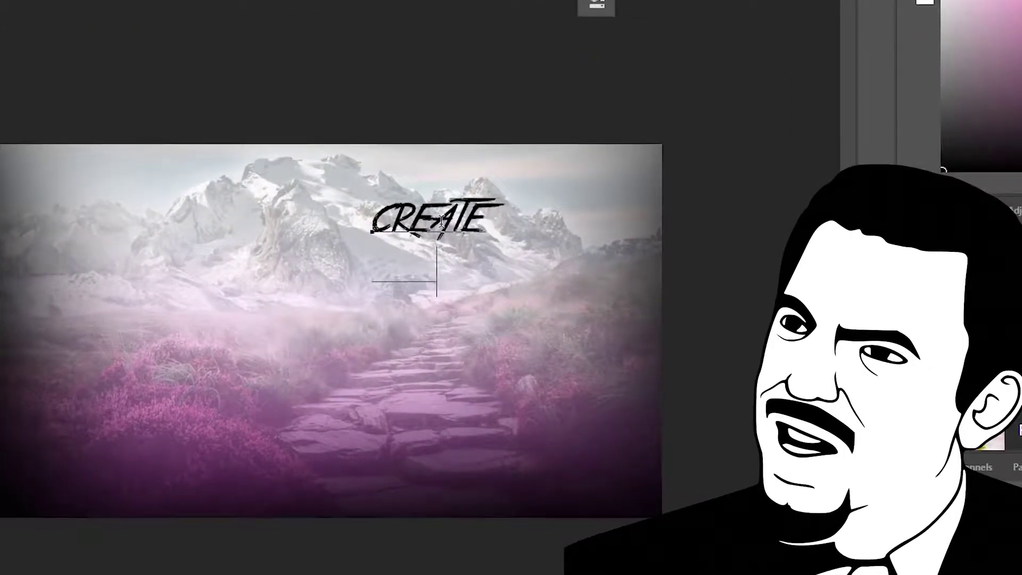
- Enter A COOL as the second line of the text and begin a third line
text(COO)
key(BackSpace)
key(BackSpace)
key(BackSpace)
text(A COO)
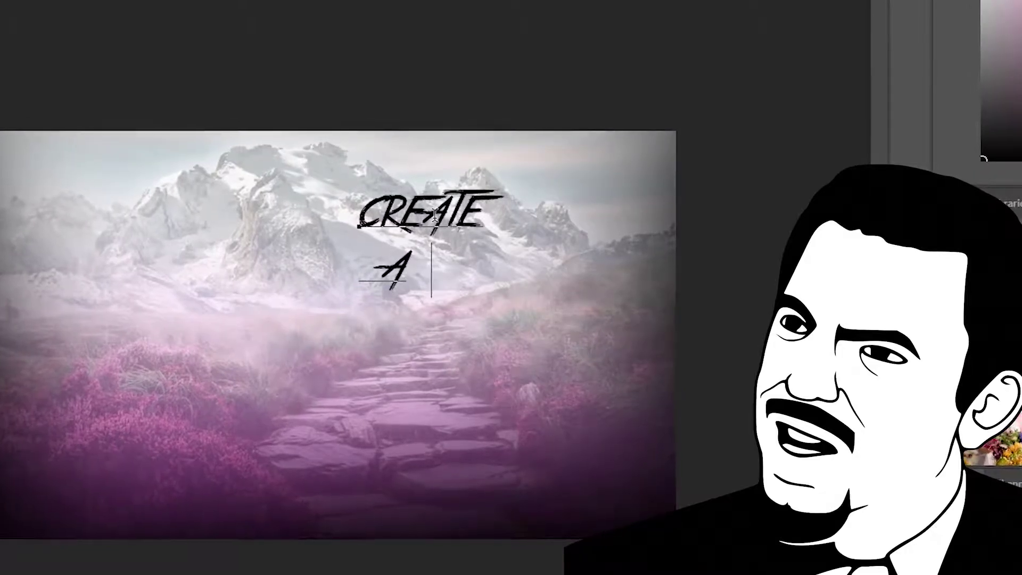
text(L)
key(Return)
- Enter THUMBNAIL as the third line and commit the text
text(THUMB)
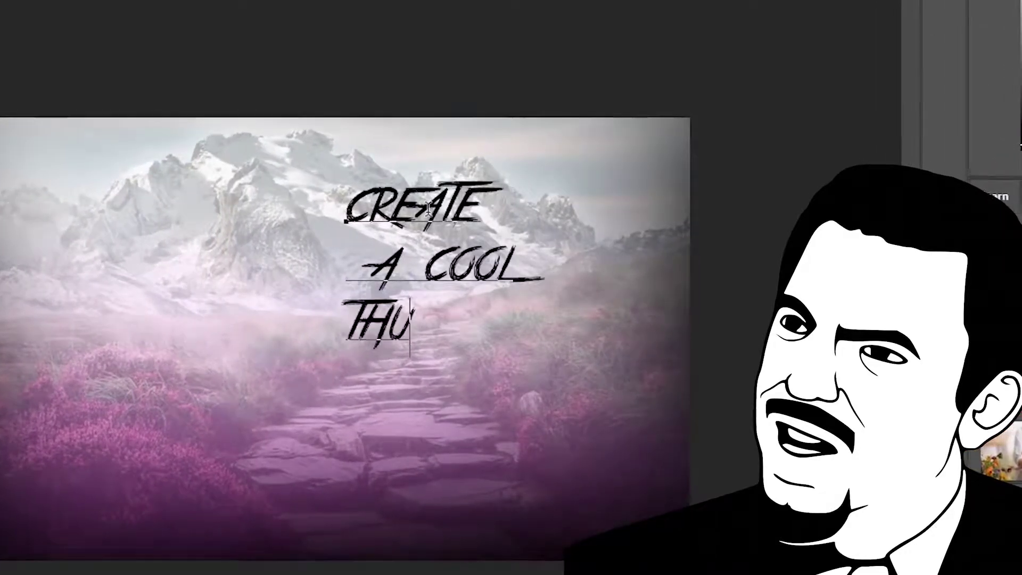
text(NAIL)
key(BackSpace)
key(BackSpace)
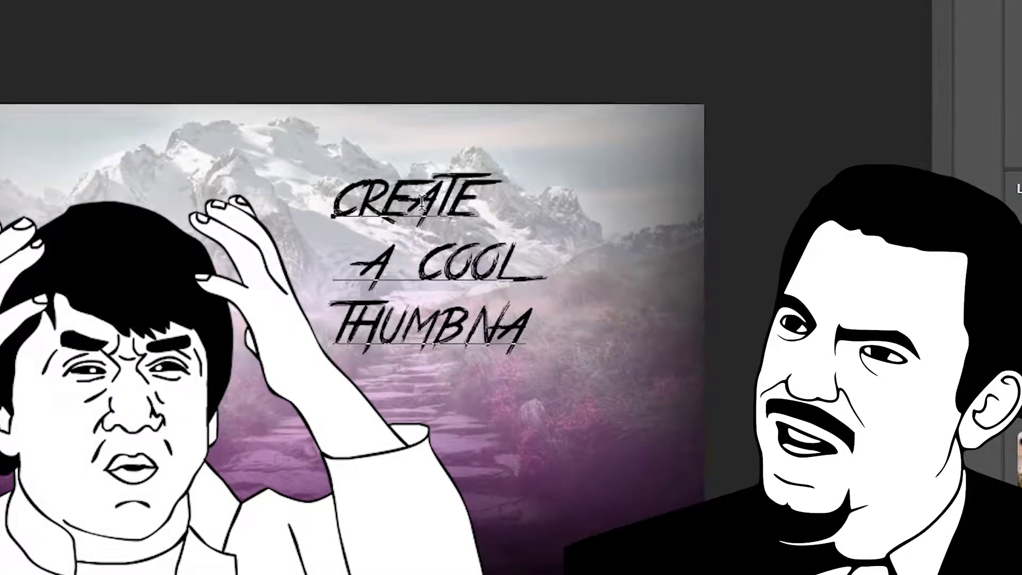
text(LEIL)
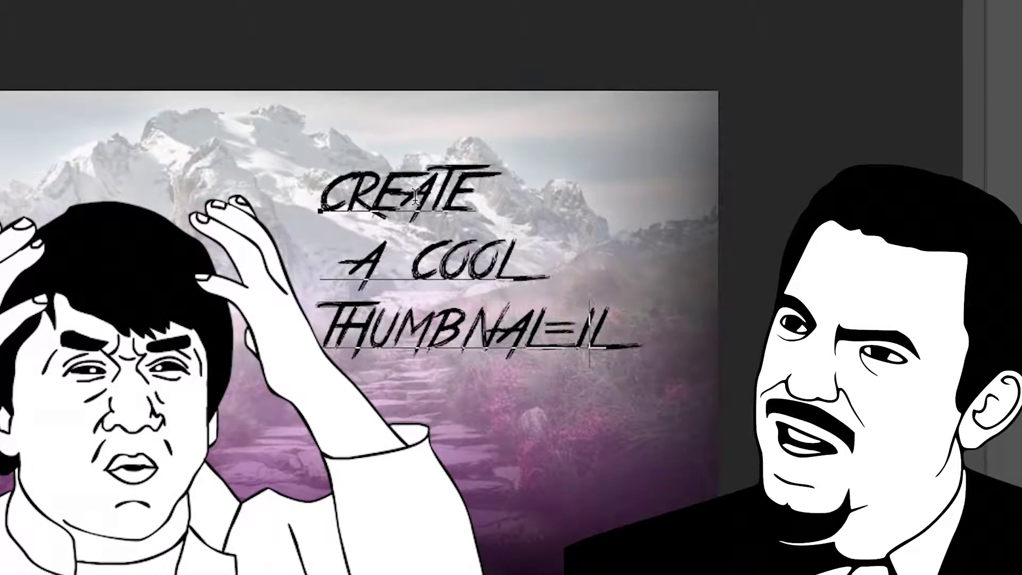
key(BackSpace)
key(BackSpace)
key(BackSpace)
key(BackSpace)
text(IL)
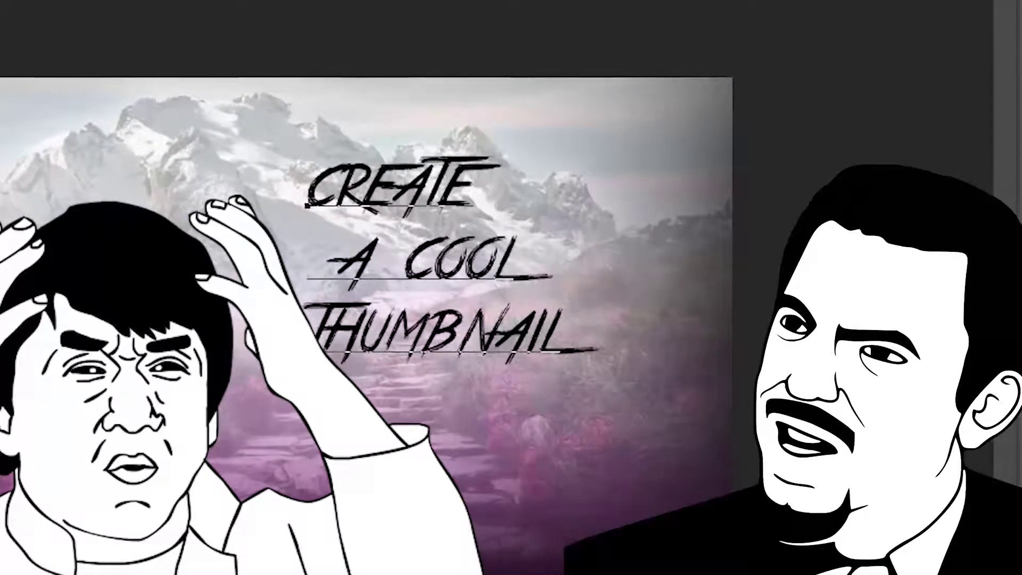
key(ctrl+Return)
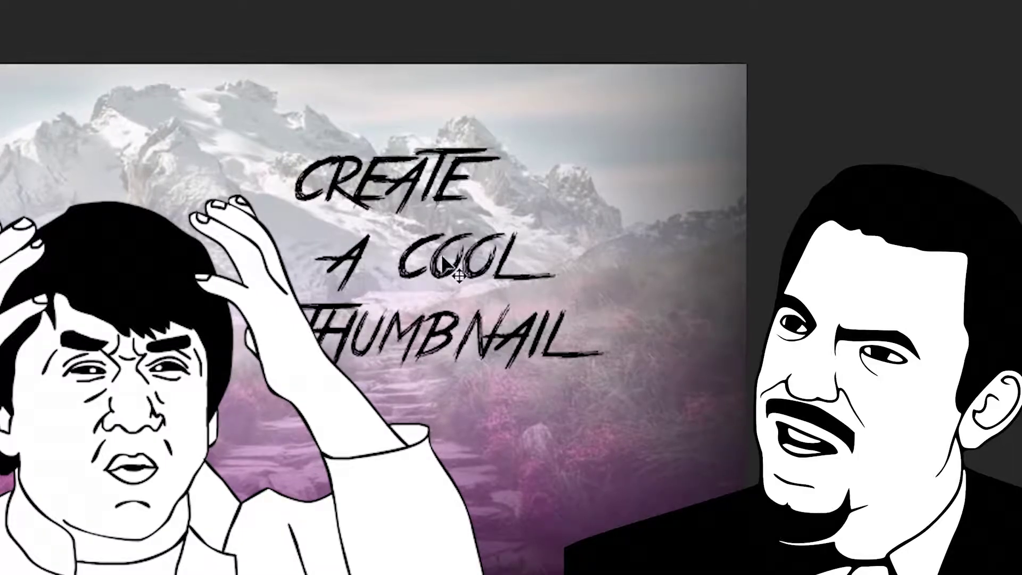
- Move the text down over the stone path and scale it proportionally to about 130.8%
drag(403, 266, 413, 340)
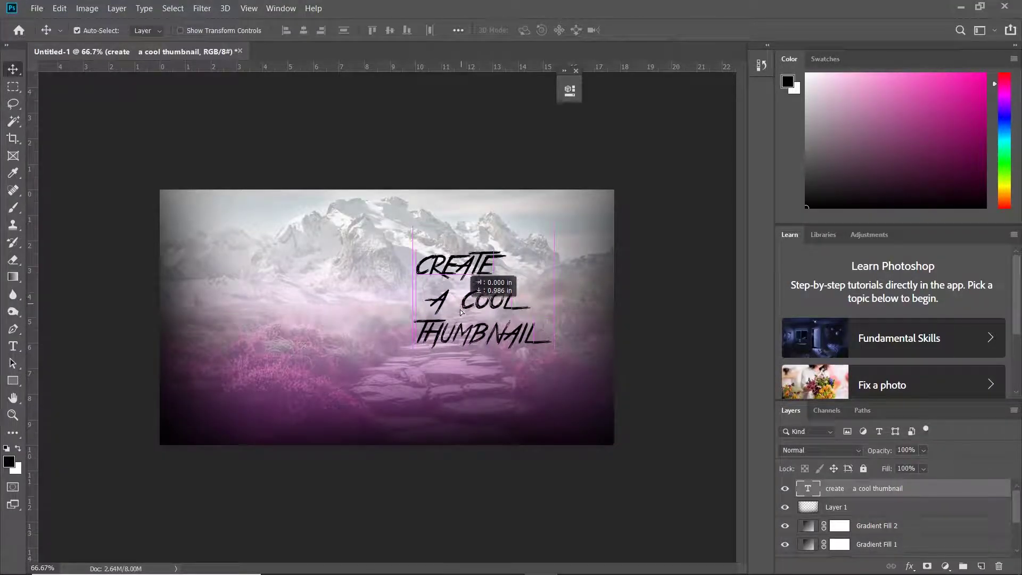
drag(465, 315, 461, 315)
key(ctrl)
key(ctrl+t)
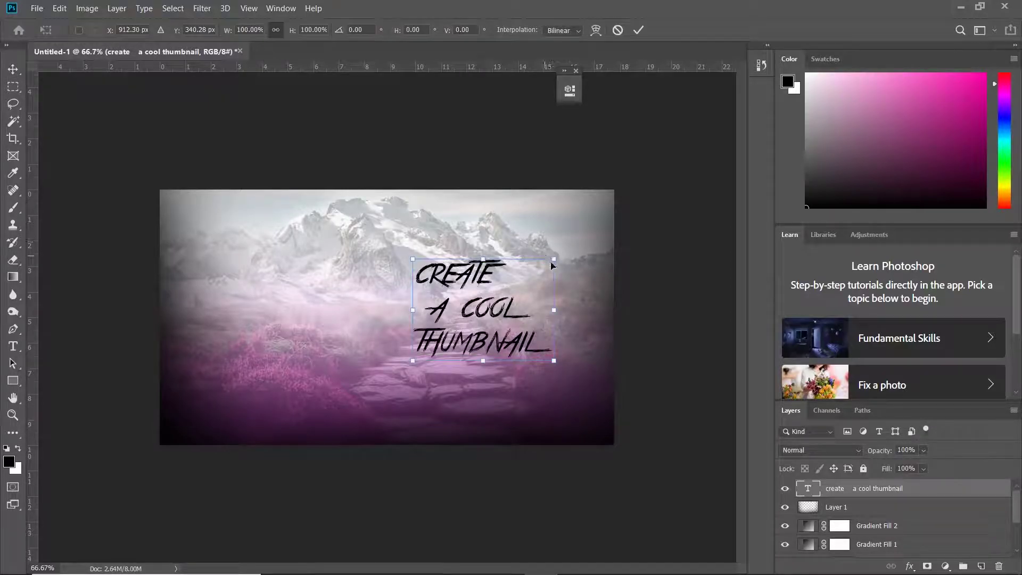
drag(555, 259, 592, 230)
drag(500, 296, 487, 301)
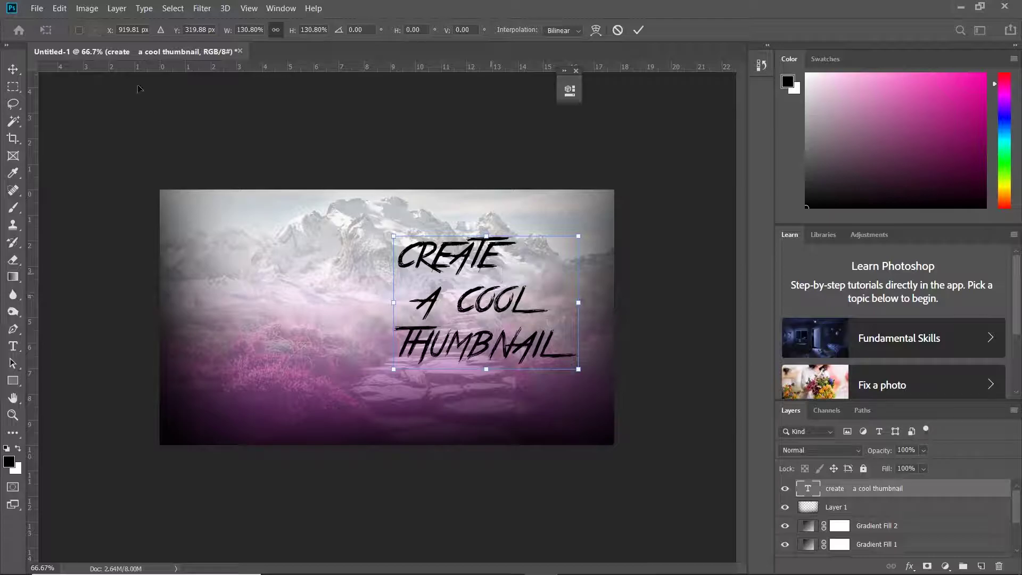
- Indent CREATE with leading spaces to center it above the other lines, and nudge the text slightly down and right
double_click(407, 257)
click(401, 260)
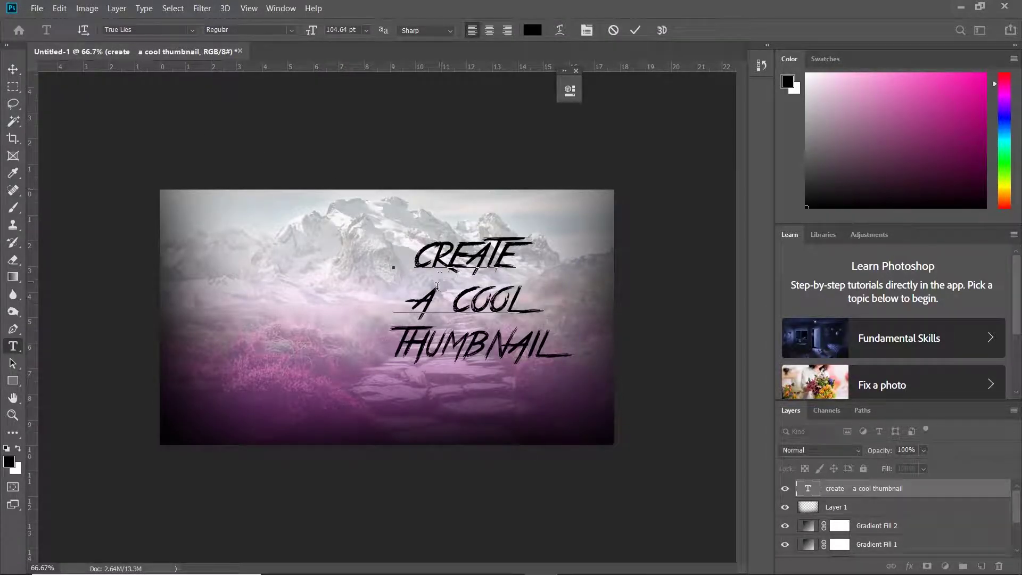
click(628, 32)
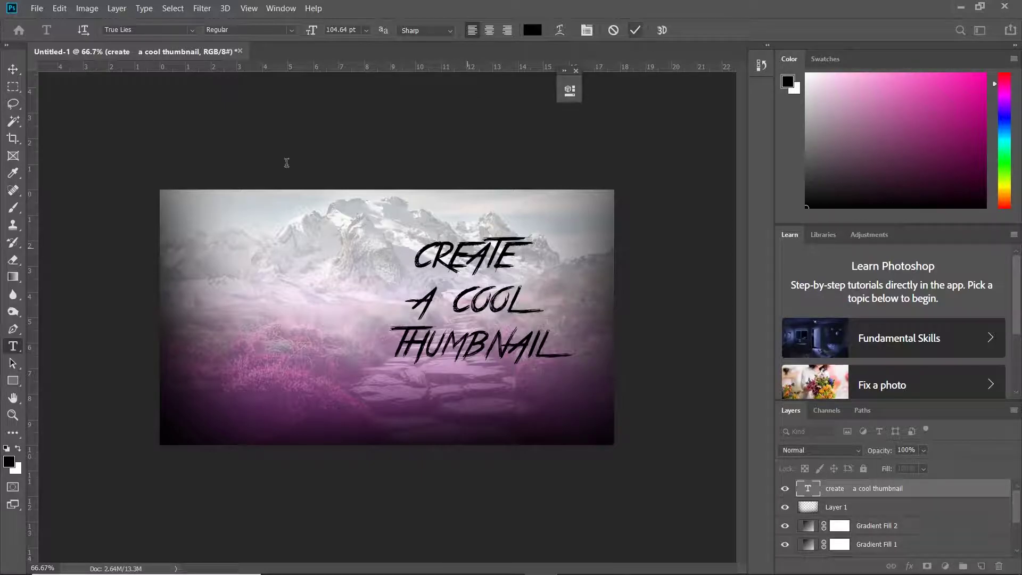
click(12, 74)
drag(470, 302, 483, 305)
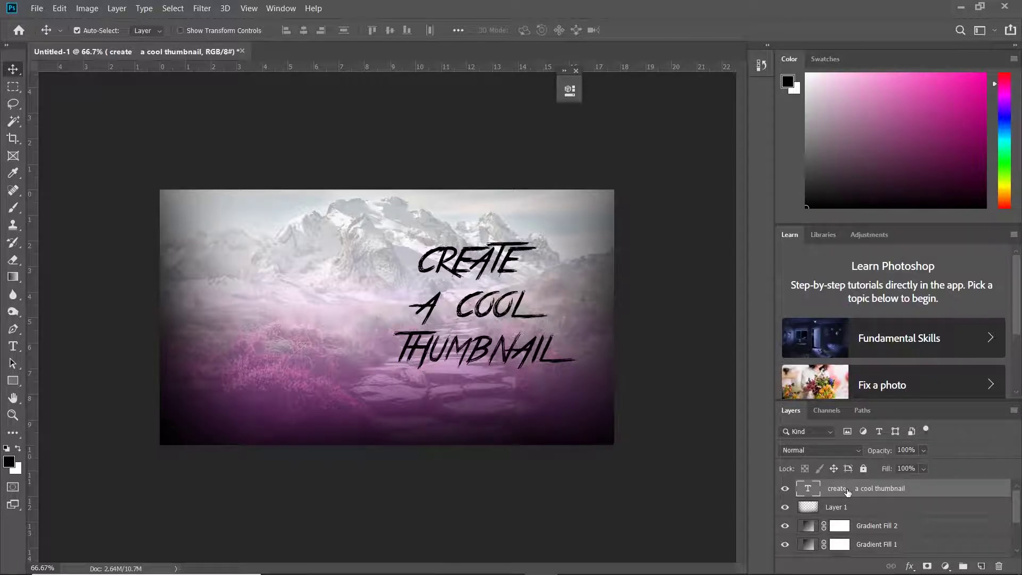
- Add a drop shadow to the text layer with 6% spread and 32 px size
click(910, 566)
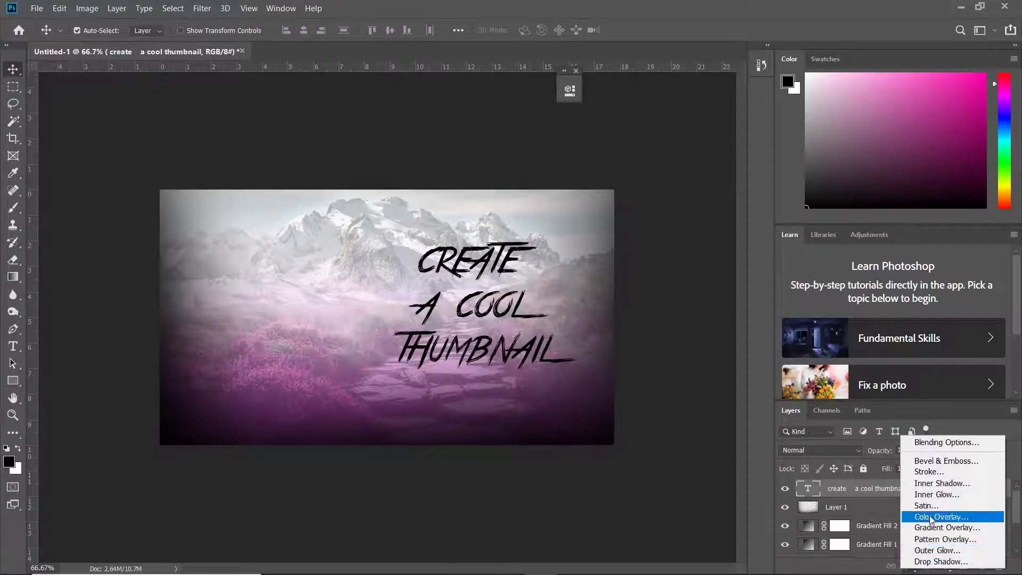
click(931, 561)
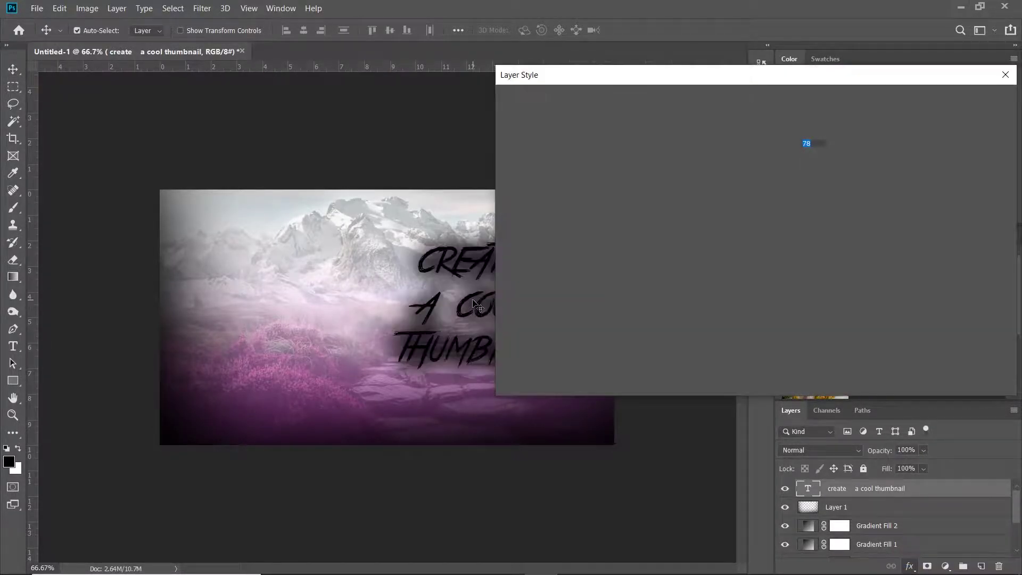
drag(617, 75, 726, 76)
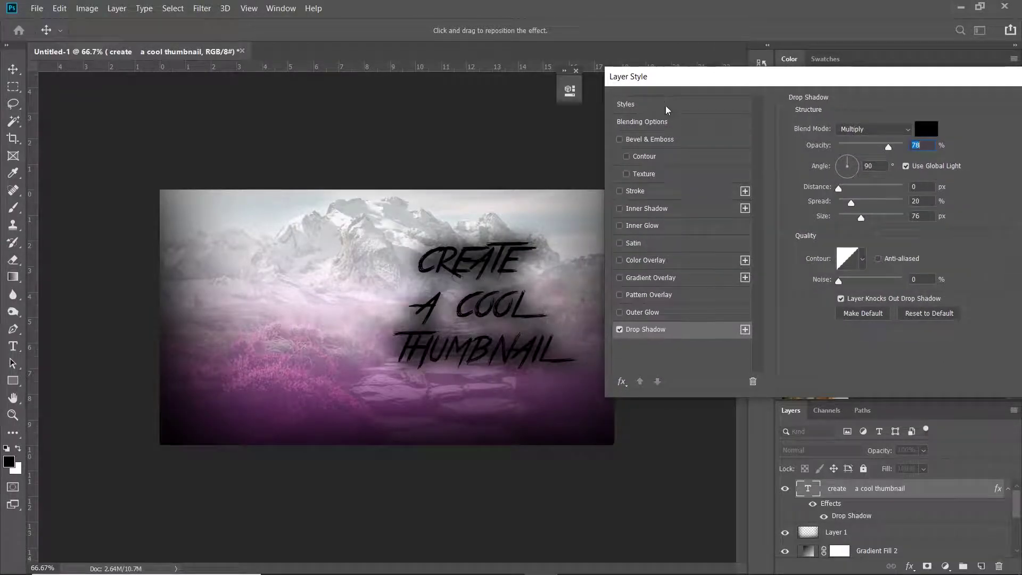
drag(850, 203, 851, 221)
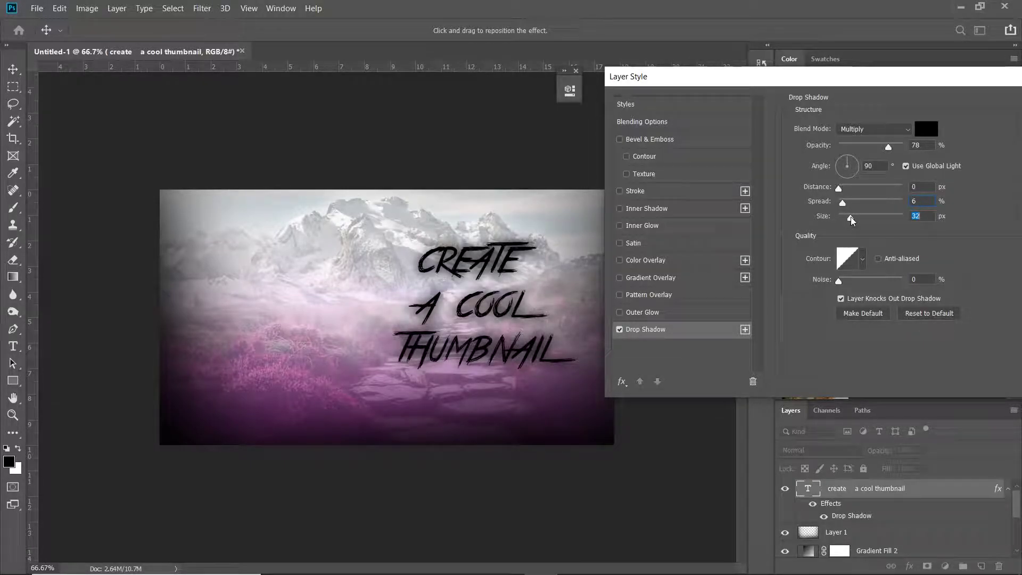
drag(881, 81, 748, 80)
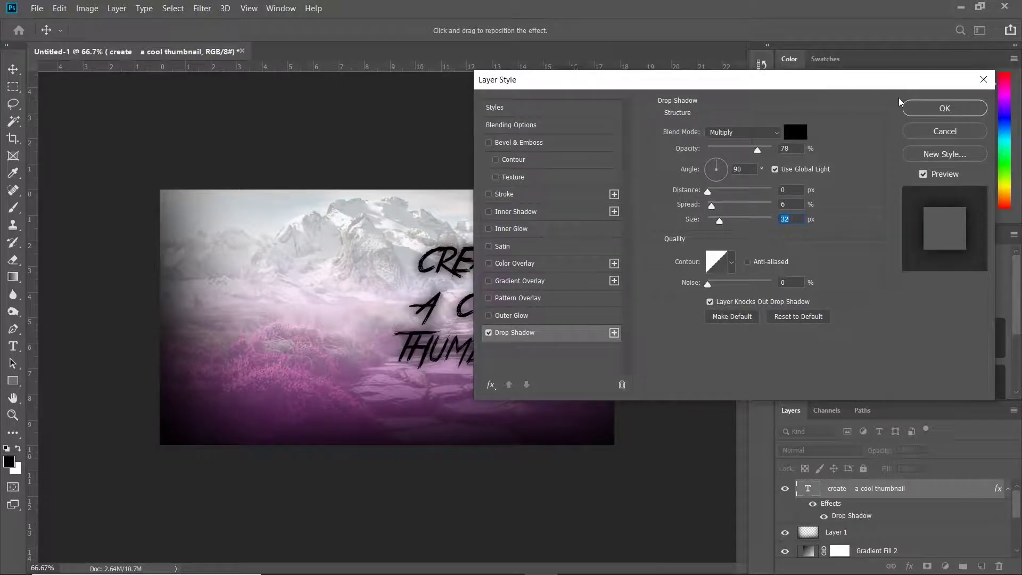
key(Return)
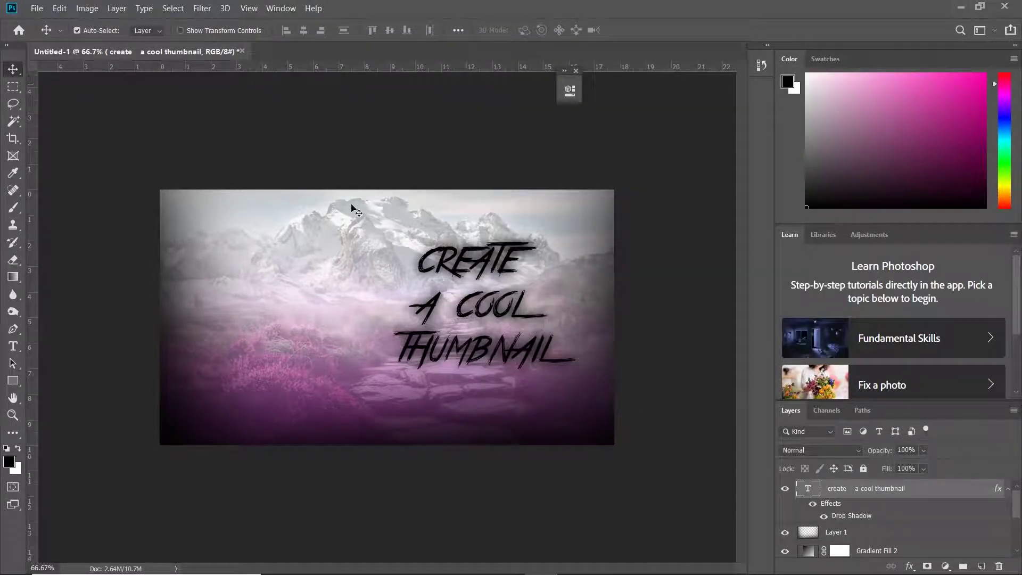
- Scale the text proportionally to about 128.3% and reposition it within the right half of the image
key(ctrl+t)
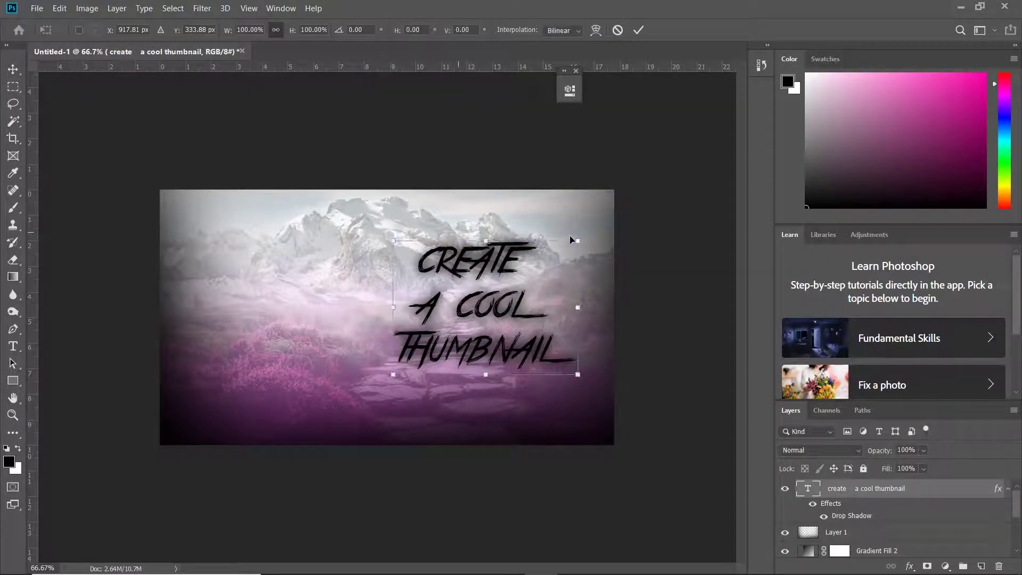
drag(578, 242, 632, 205)
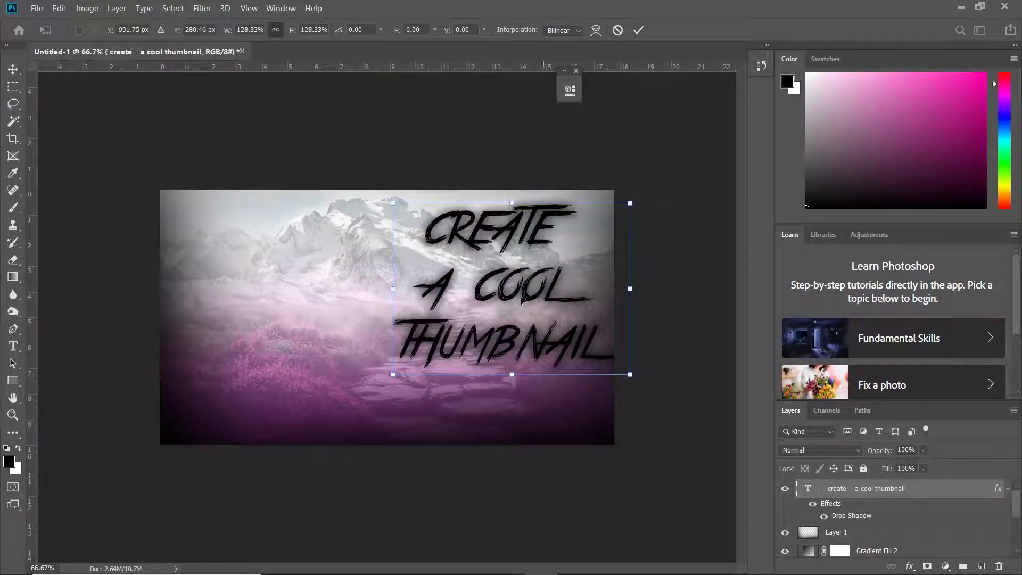
drag(526, 297, 494, 318)
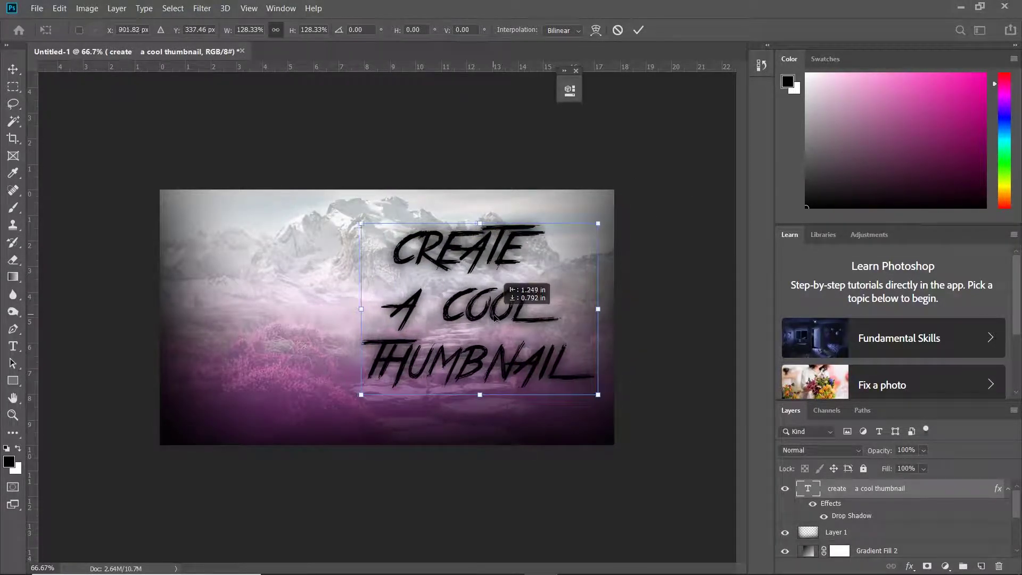
click(639, 29)
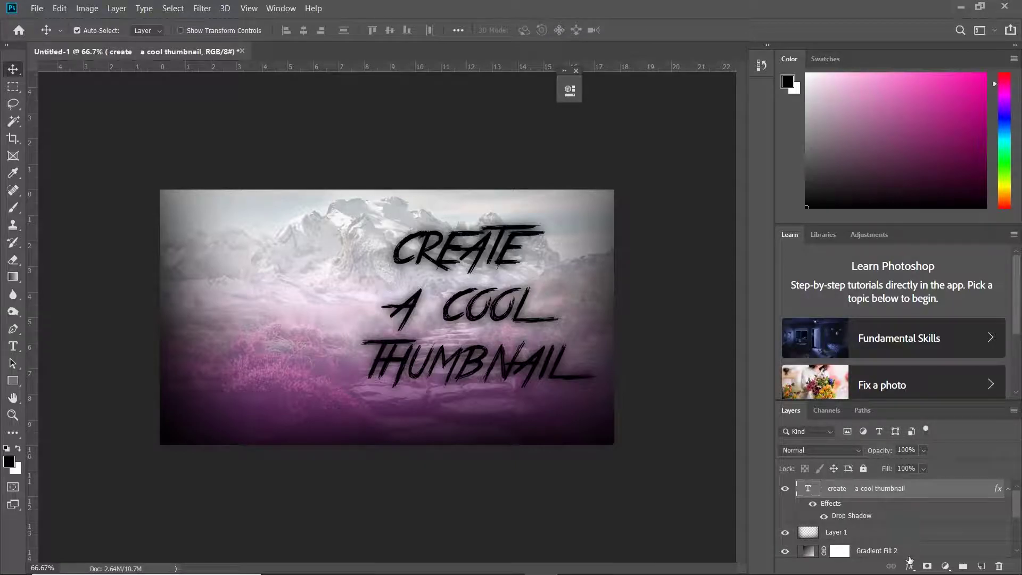
- Add a reversed linear white-and-pink Gradient Overlay to the text at 95% opacity and 59% scale, trying a 90° angle
click(910, 566)
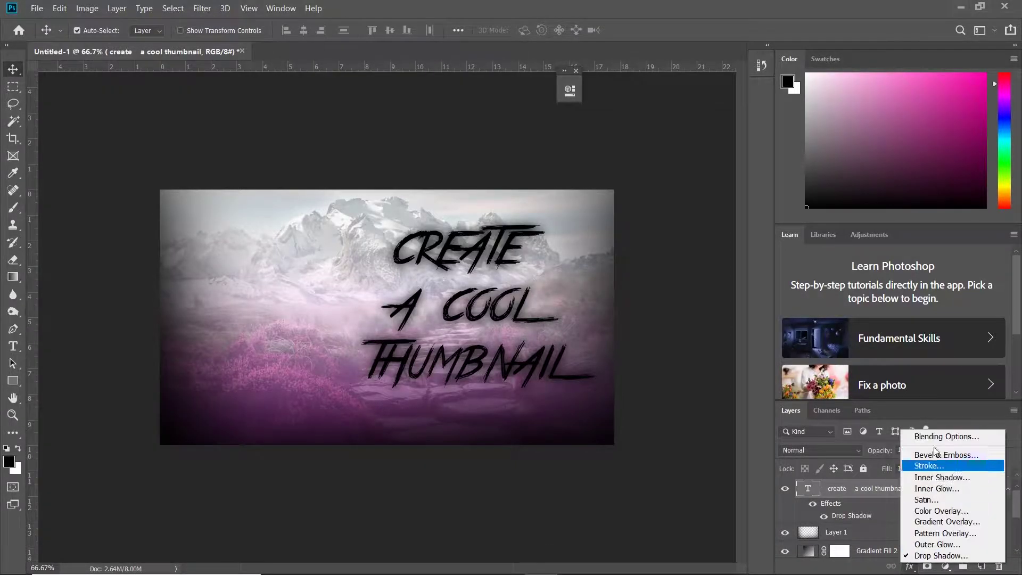
key(Escape)
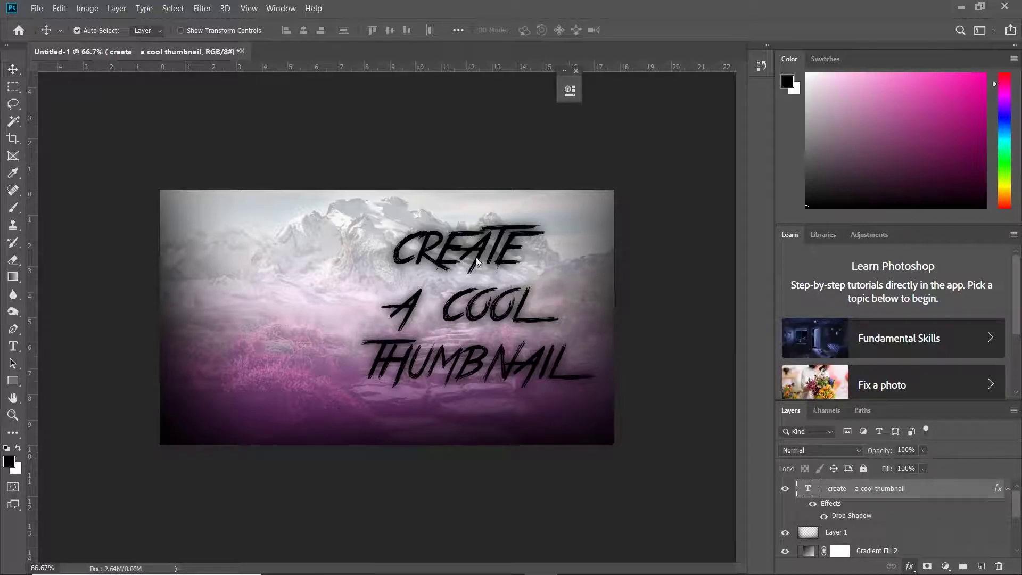
drag(548, 83, 707, 73)
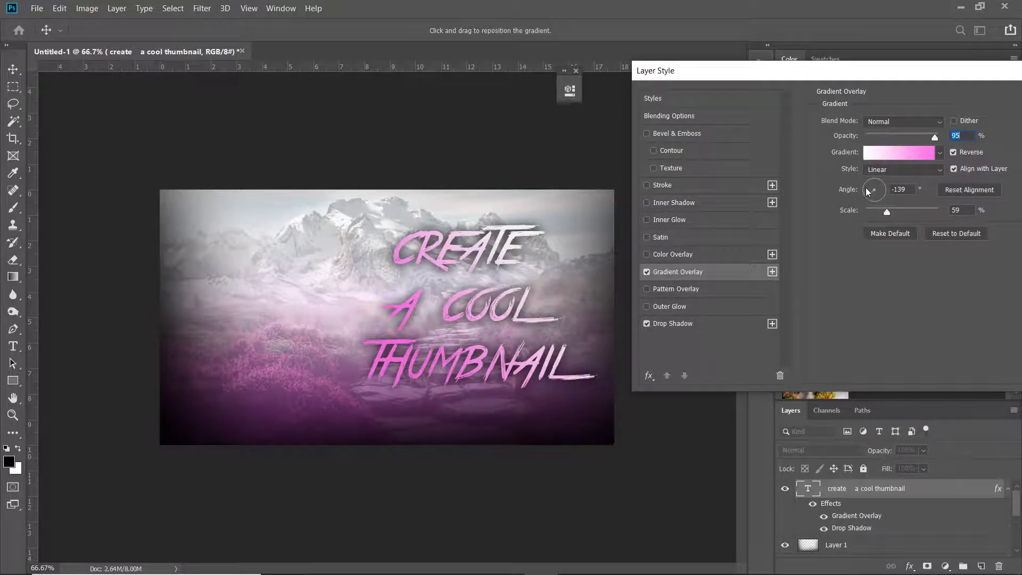
drag(868, 192, 871, 182)
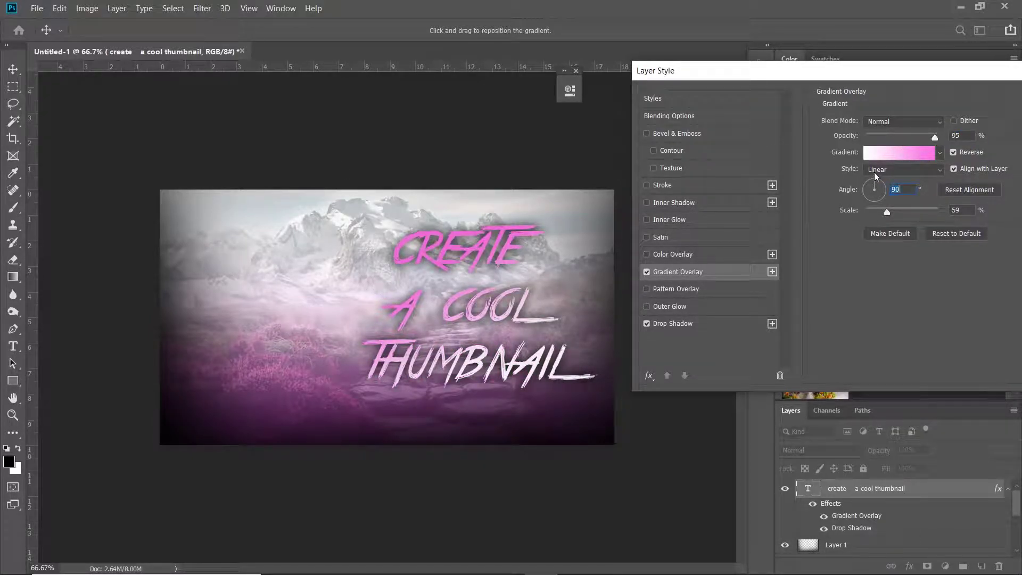
click(874, 175)
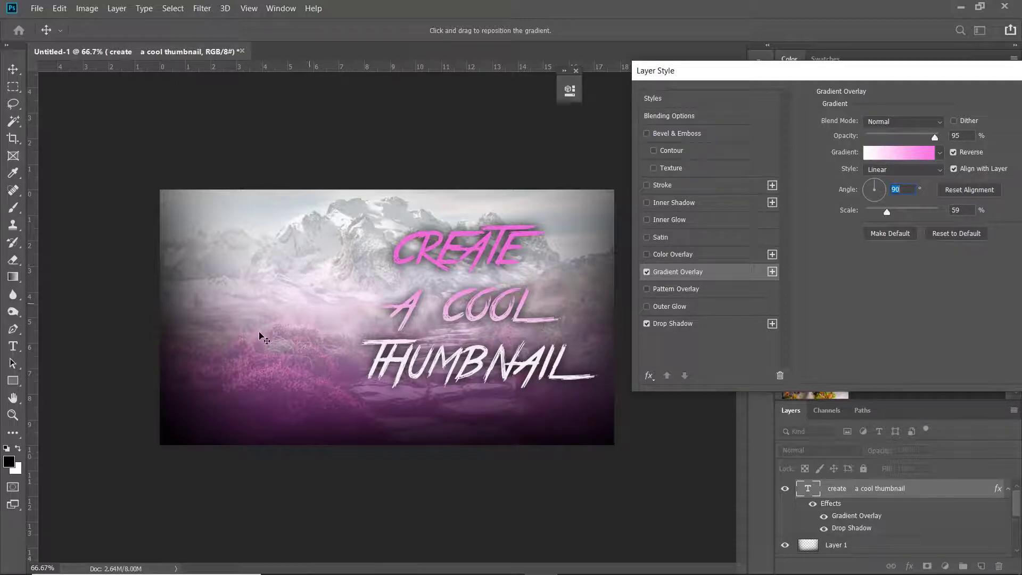
click(891, 154)
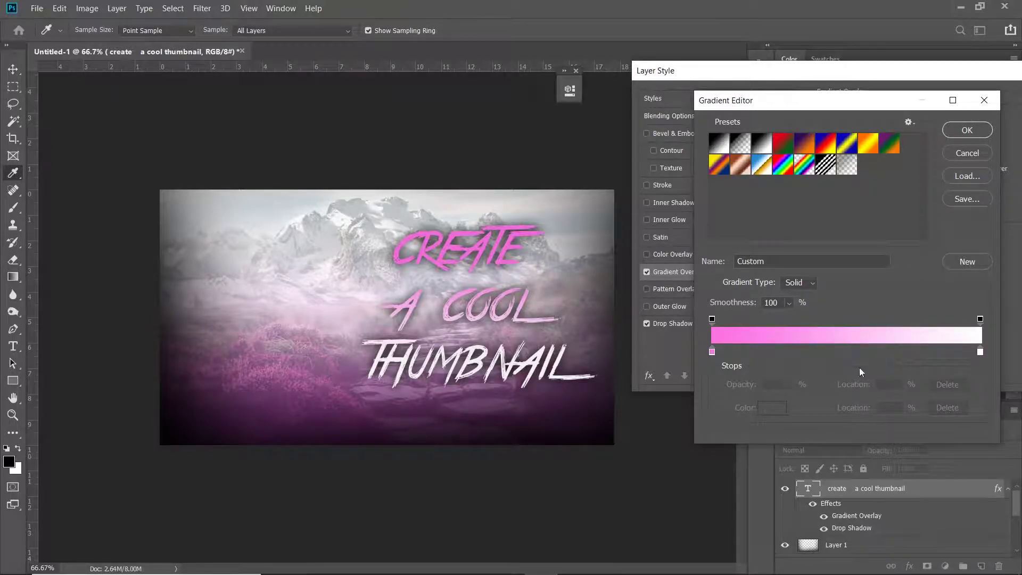
click(968, 130)
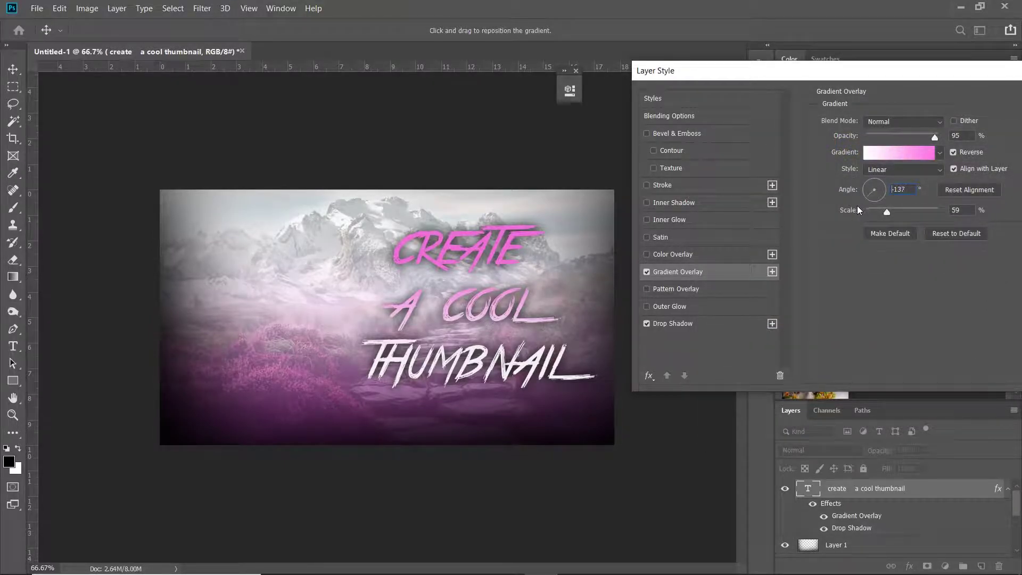
- Try other angles for the text's gradient overlay, then apply it at about -41°
key(Return)
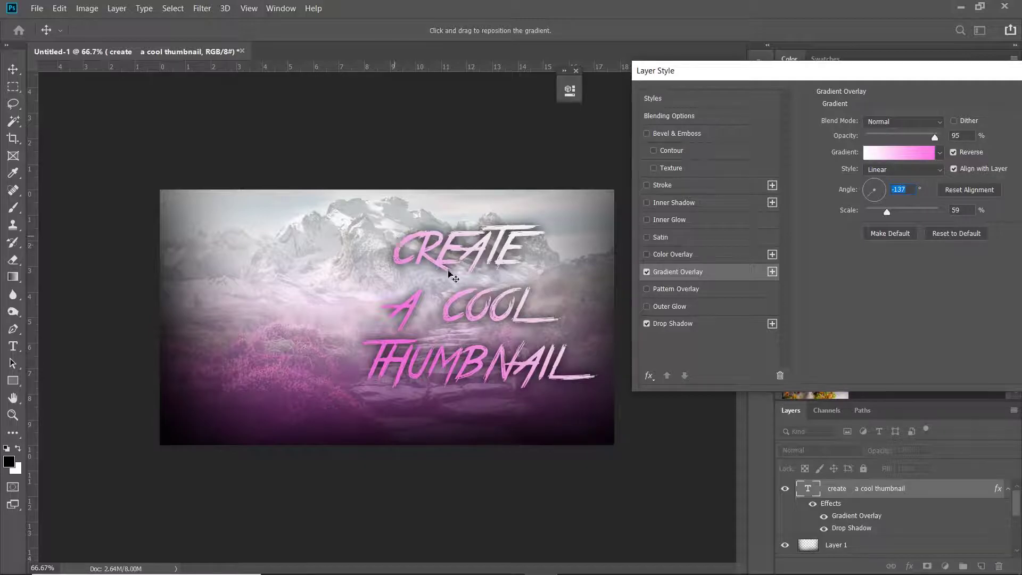
click(882, 181)
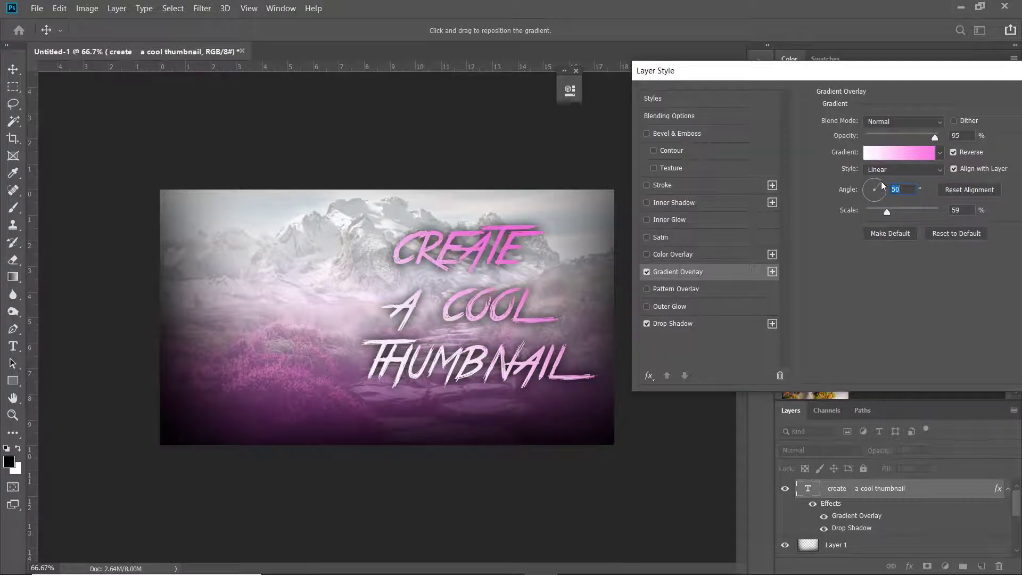
drag(884, 193, 882, 198)
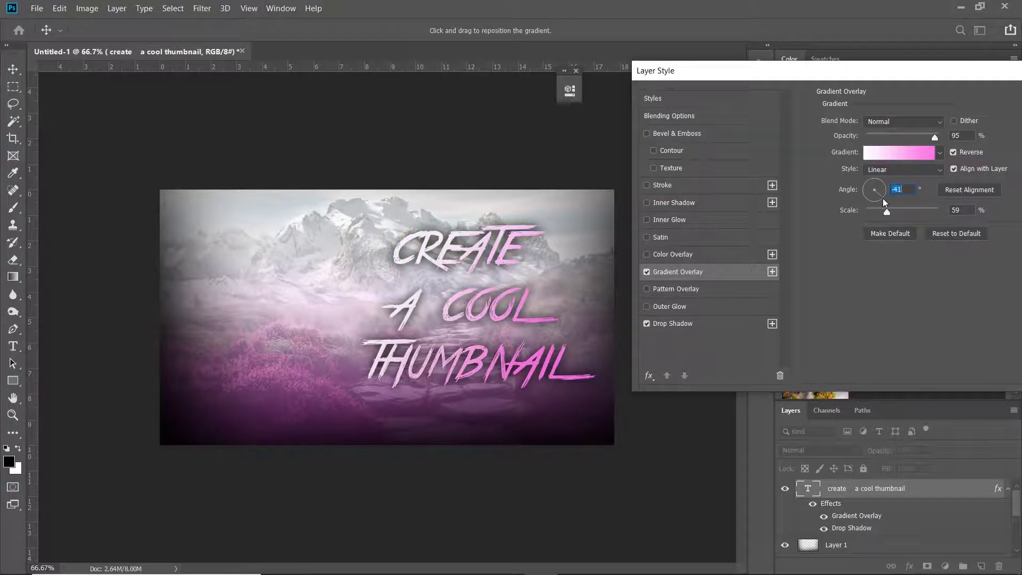
drag(924, 73, 841, 100)
click(893, 116)
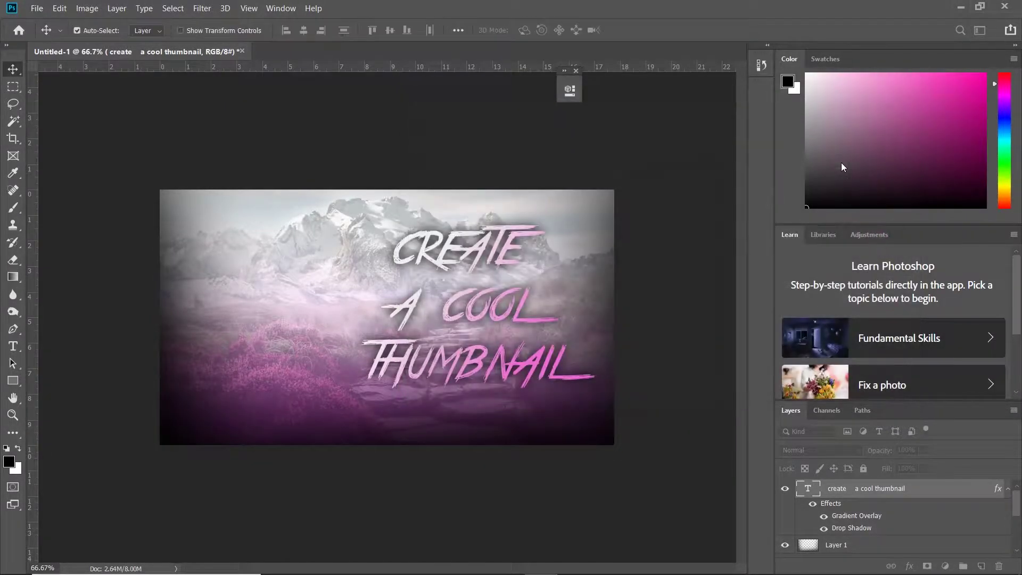
- Set the text's drop shadow to 81 px size and 16% spread
double_click(839, 489)
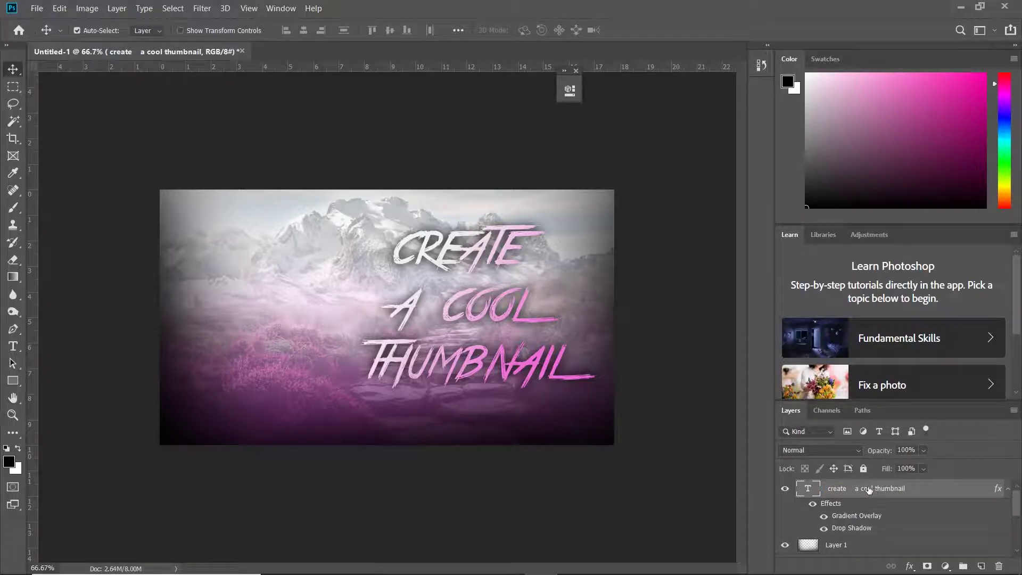
click(921, 484)
click(910, 566)
click(926, 564)
drag(639, 121, 850, 72)
drag(856, 204, 863, 205)
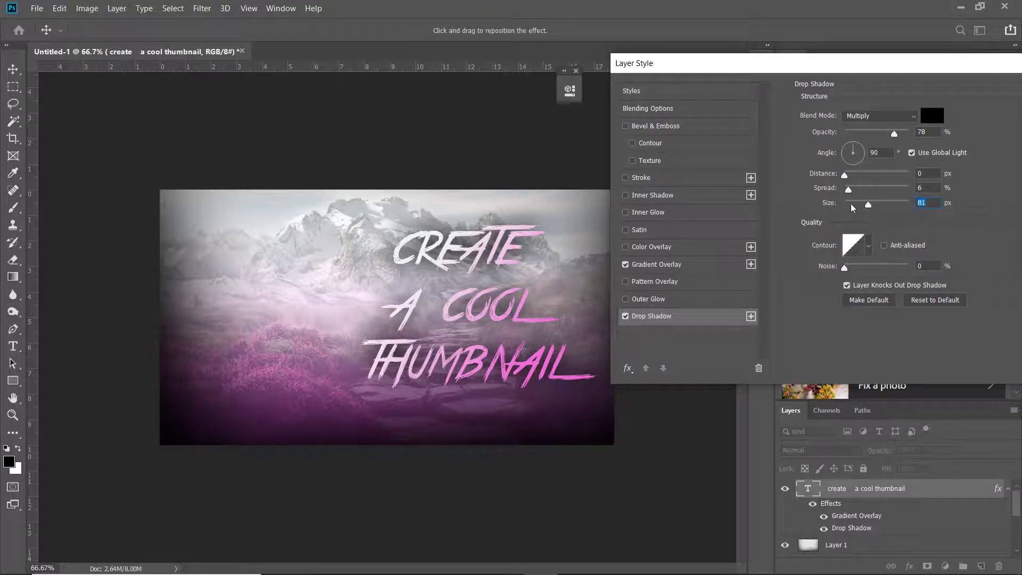
drag(848, 191, 856, 194)
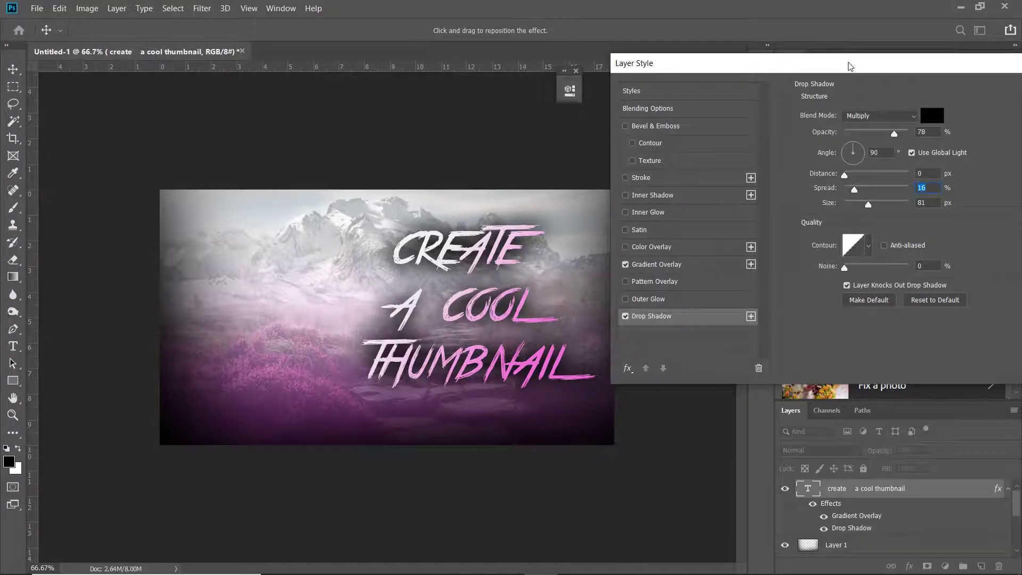
drag(850, 66, 644, 105)
click(852, 141)
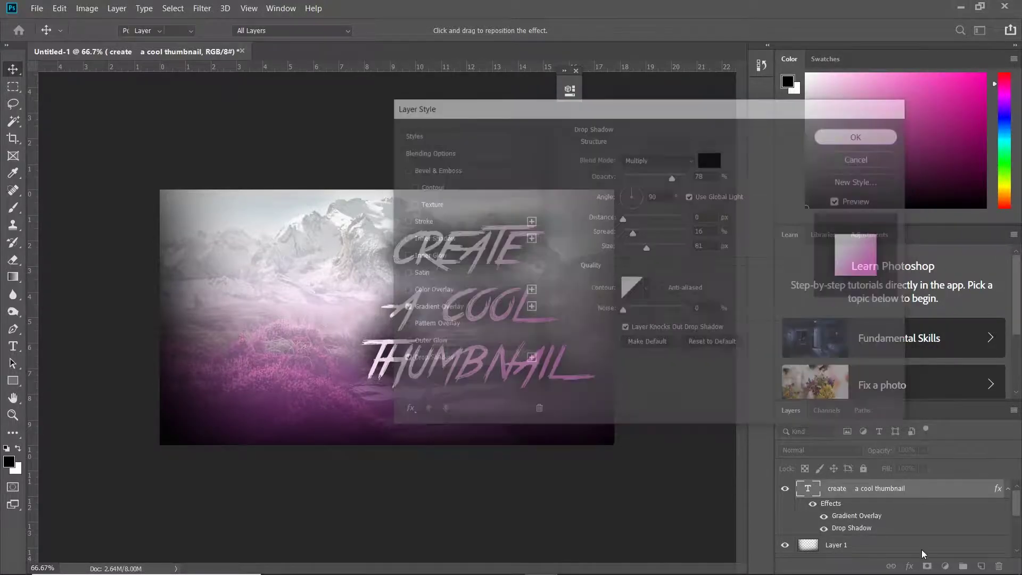
- Add a 6 px black outside stroke to the text and nudge the text slightly right
click(909, 566)
click(936, 468)
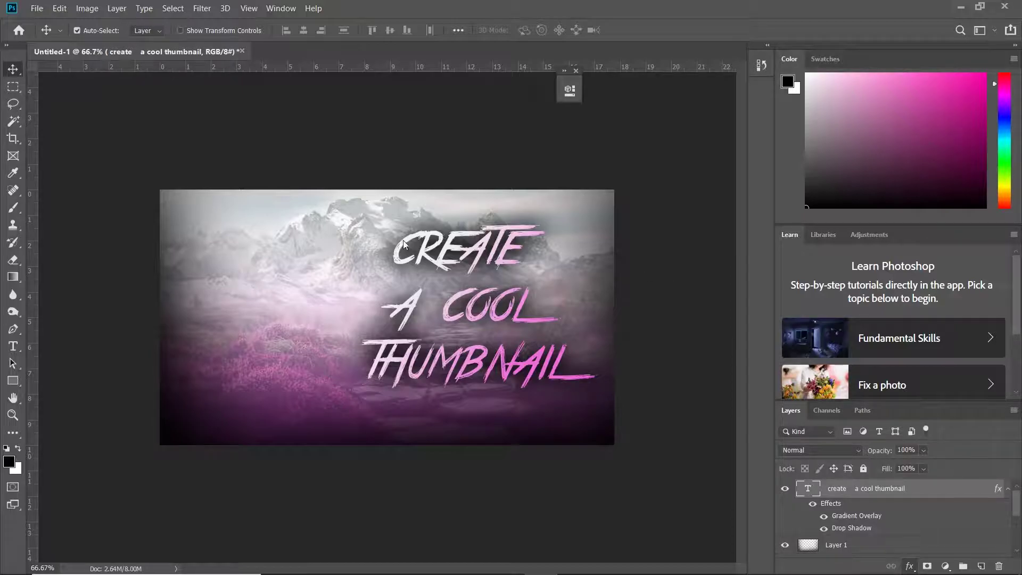
drag(542, 105, 753, 99)
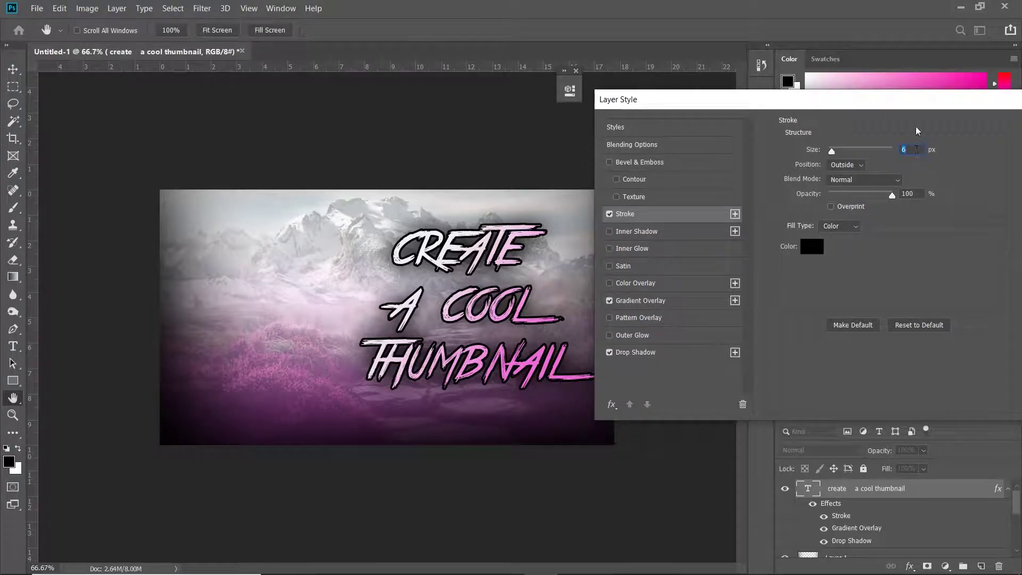
drag(915, 100, 856, 106)
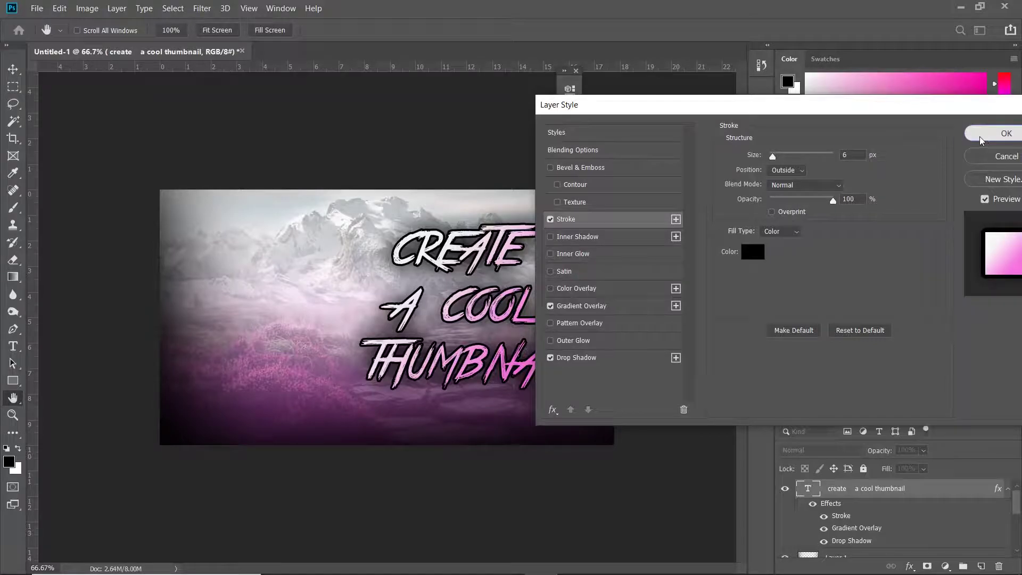
click(1006, 134)
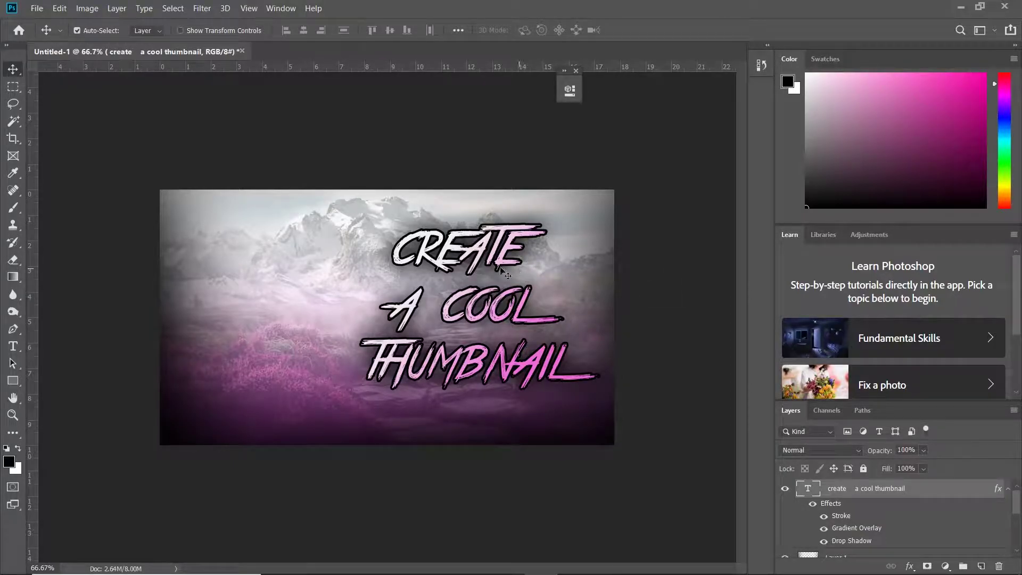
mouse_move(481, 250)
mouse_down()
mouse_move(495, 252)
mouse_move(485, 252)
mouse_up()
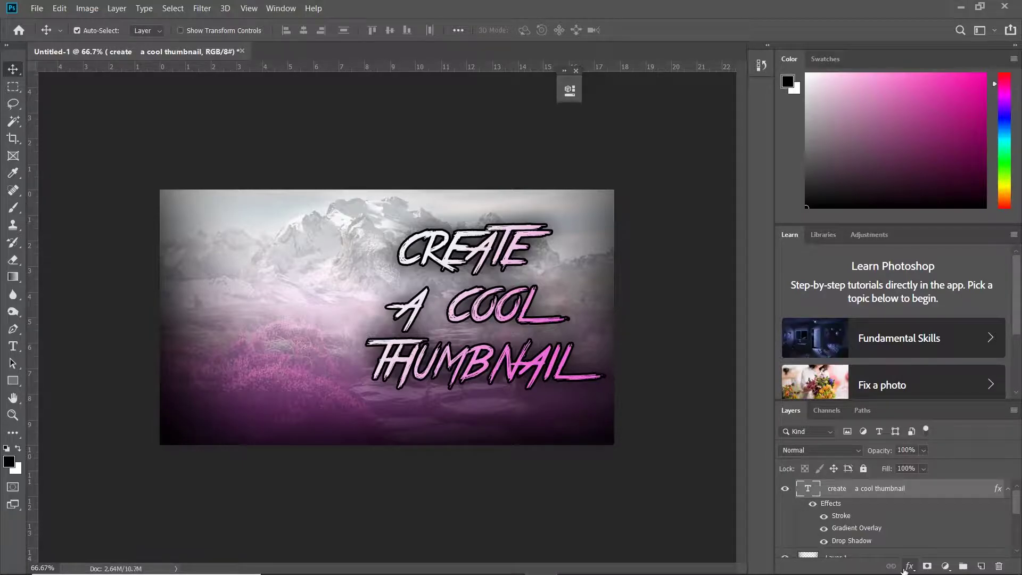
- Add a magenta Linear Dodge (Add) outer glow to the text at 8% opacity, and move the text slightly down
click(909, 567)
click(937, 545)
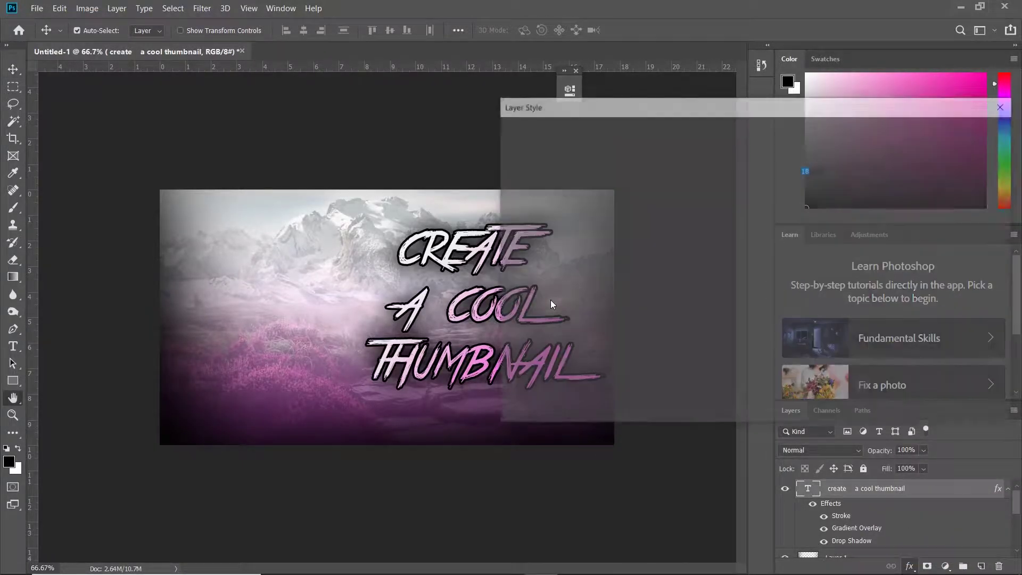
drag(604, 126, 747, 134)
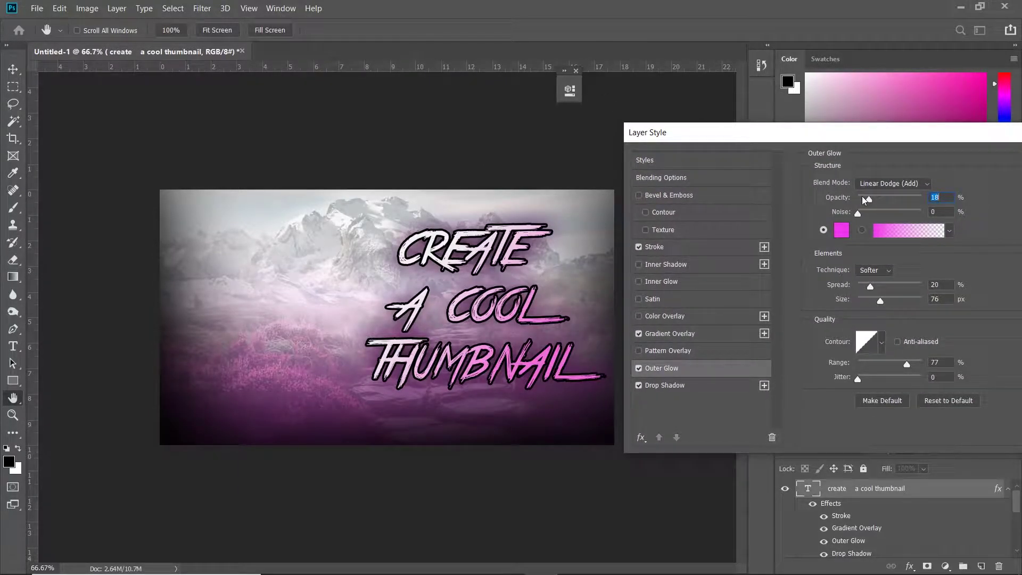
drag(866, 199, 862, 201)
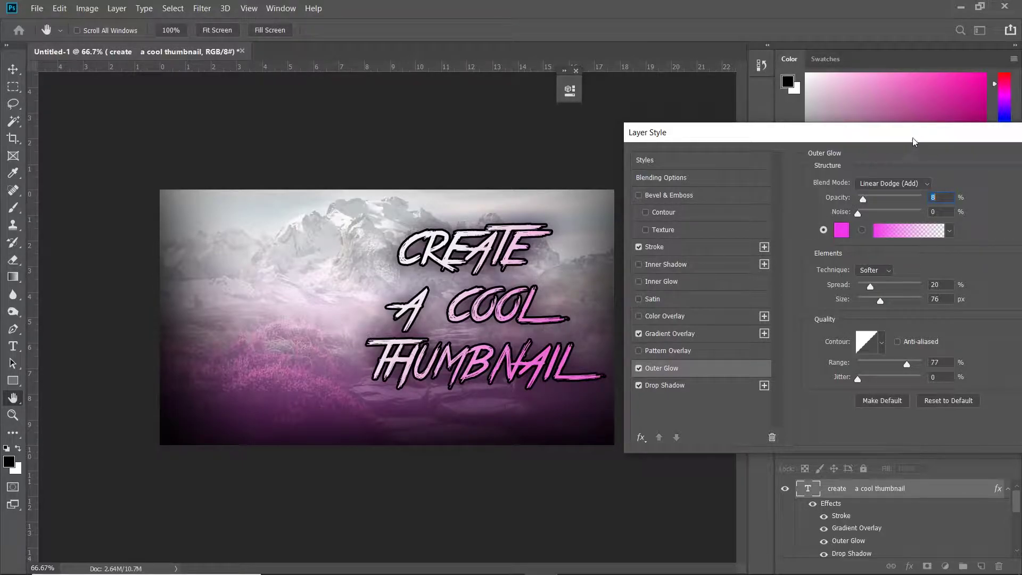
drag(914, 141, 785, 151)
click(922, 174)
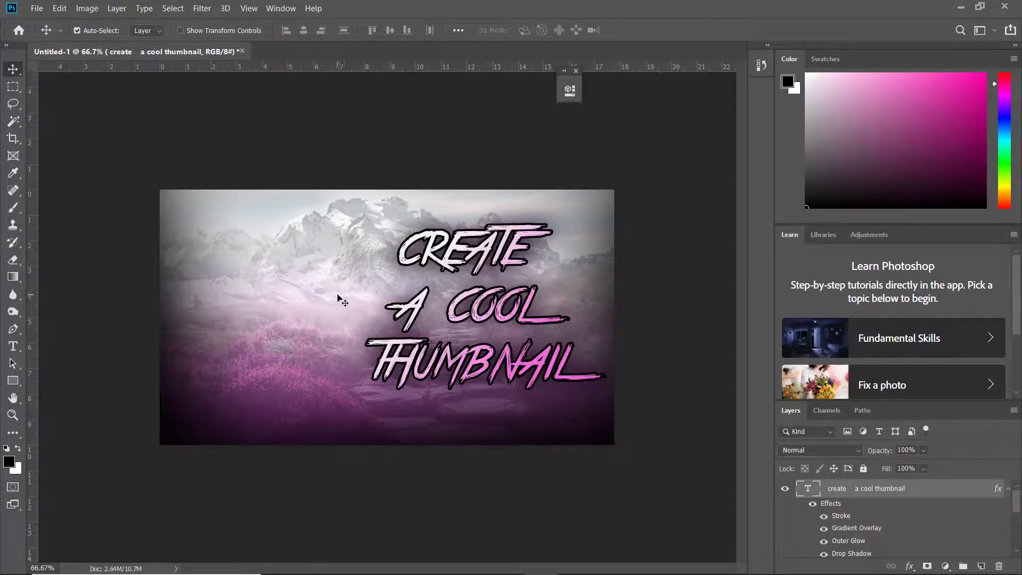
mouse_move(444, 259)
mouse_down()
mouse_move(437, 253)
mouse_move(447, 258)
mouse_up()
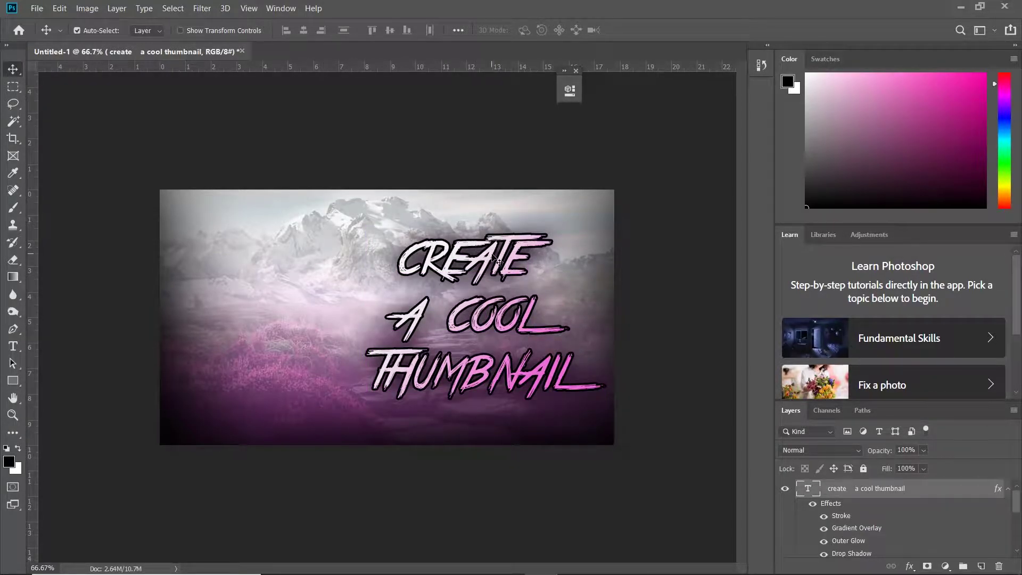
- Set the text's drop shadow to 98% opacity, 4 px distance, 8% spread and 79 px size
double_click(854, 489)
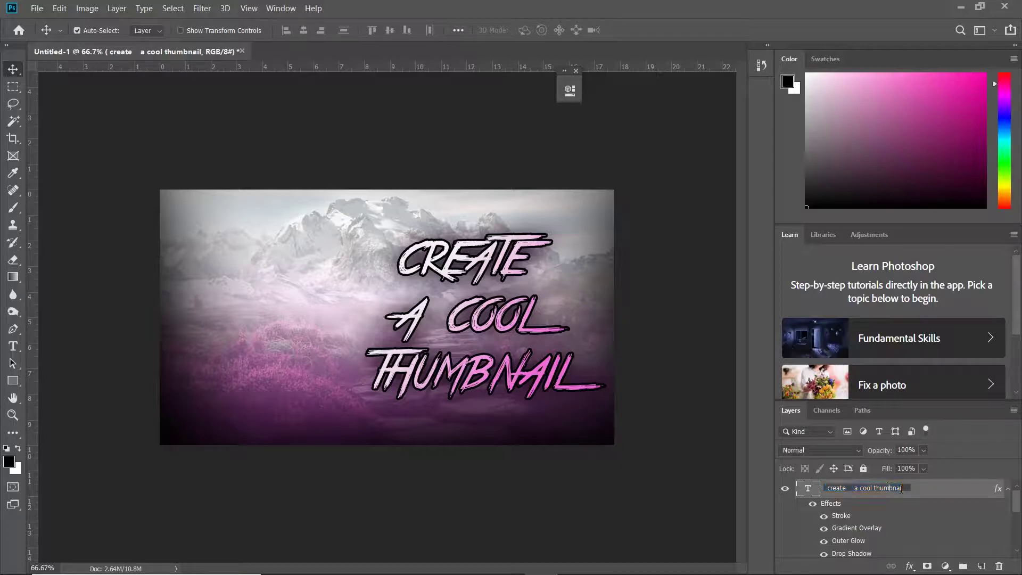
double_click(926, 488)
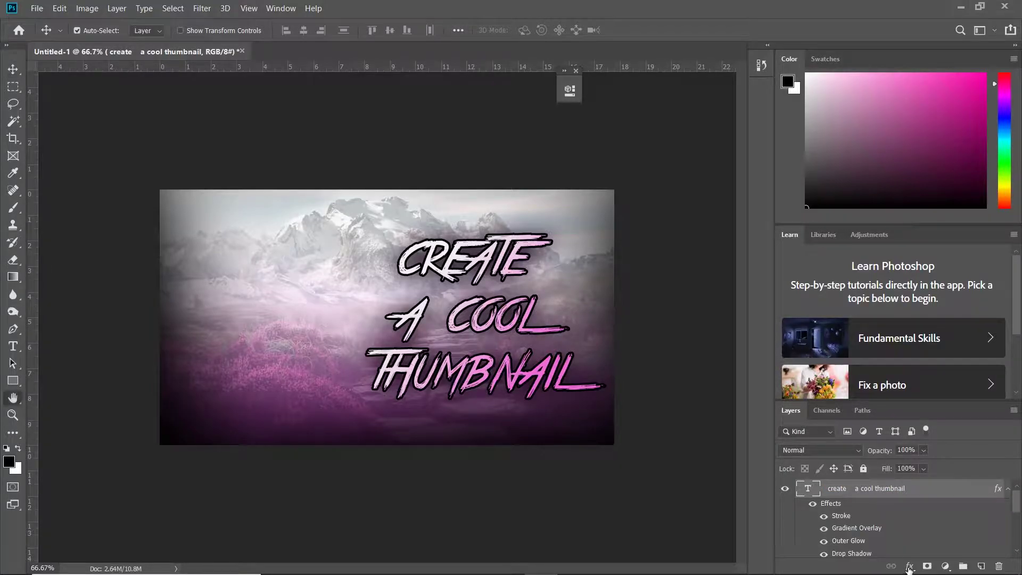
drag(804, 131, 944, 85)
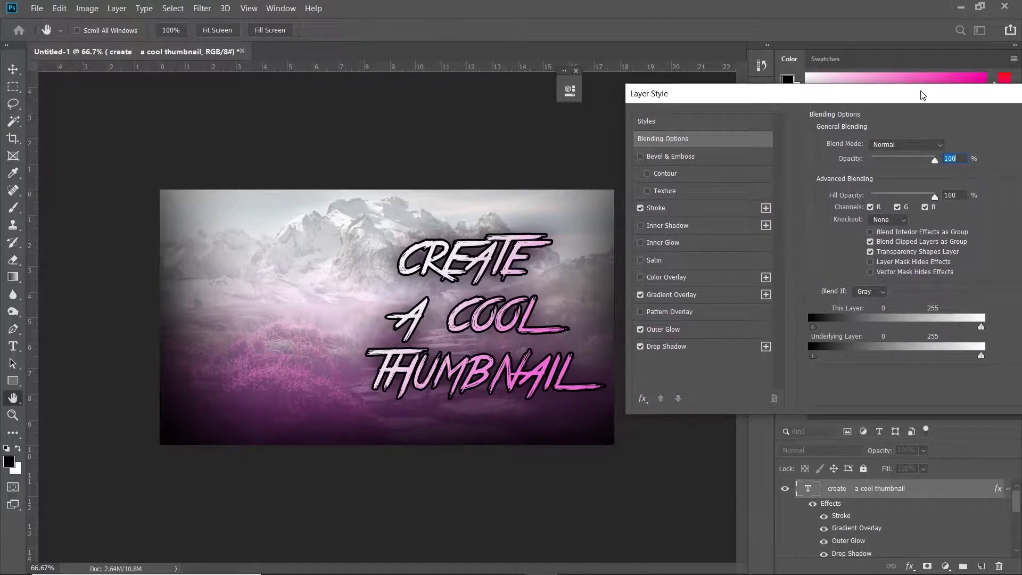
click(673, 347)
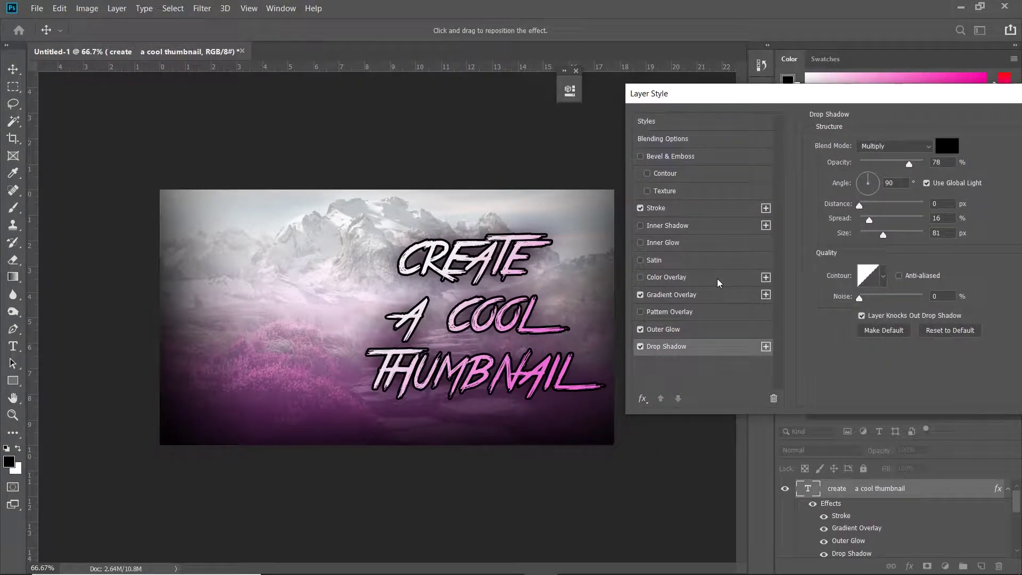
drag(859, 205, 862, 205)
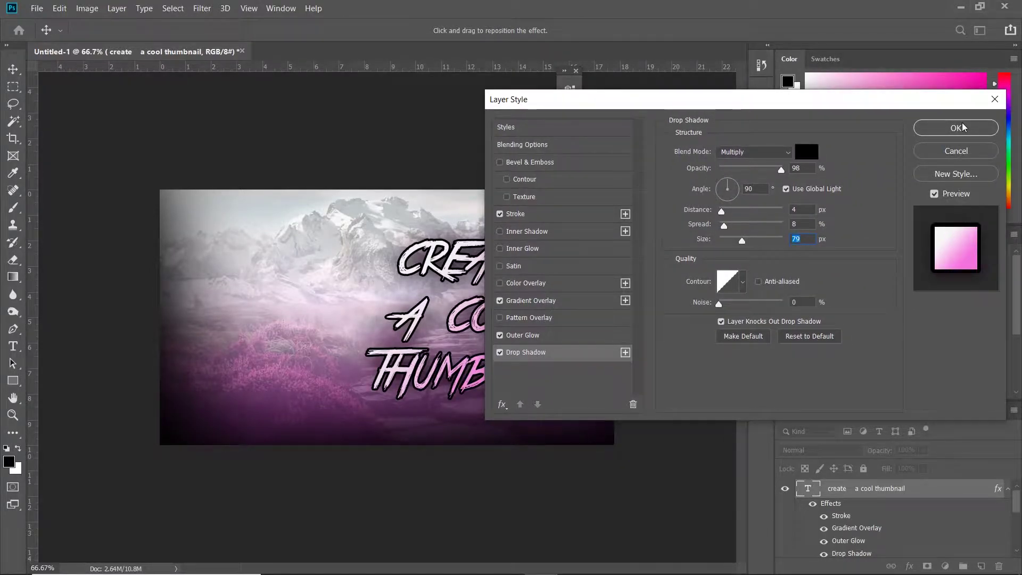
click(962, 128)
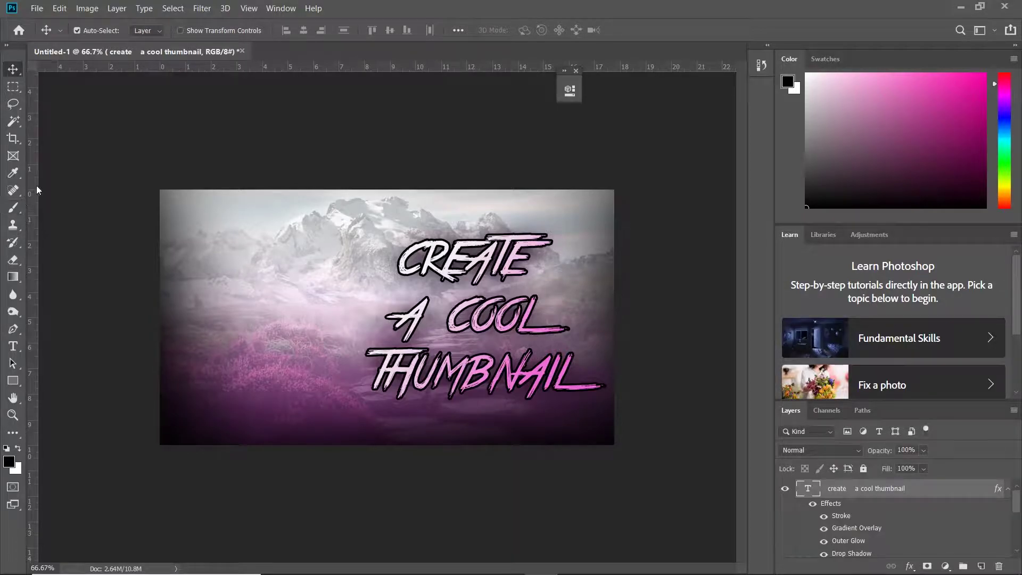
- Create a new empty layer directly above Layer 1, beneath the text layer
scroll(863, 492, down, 3)
scroll(863, 492, up, 3)
scroll(863, 491, down, 3)
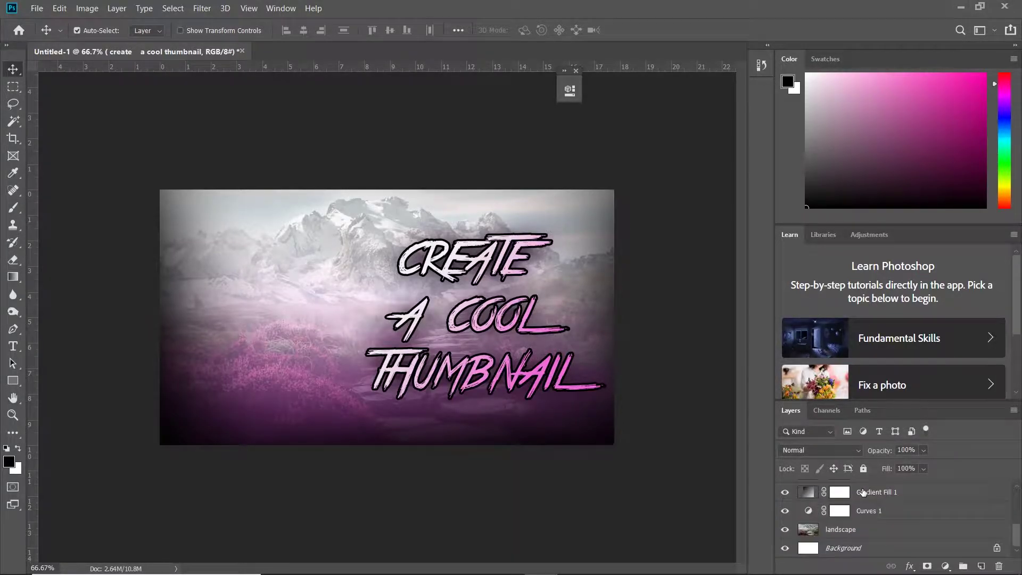
scroll(863, 492, up, 3)
scroll(863, 492, down, 3)
scroll(852, 511, up, 3)
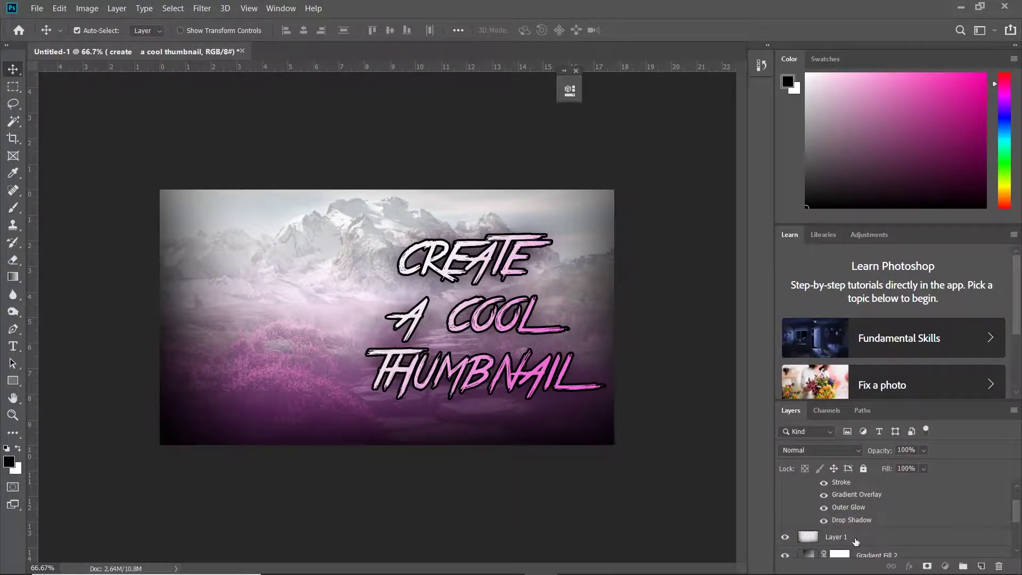
click(842, 539)
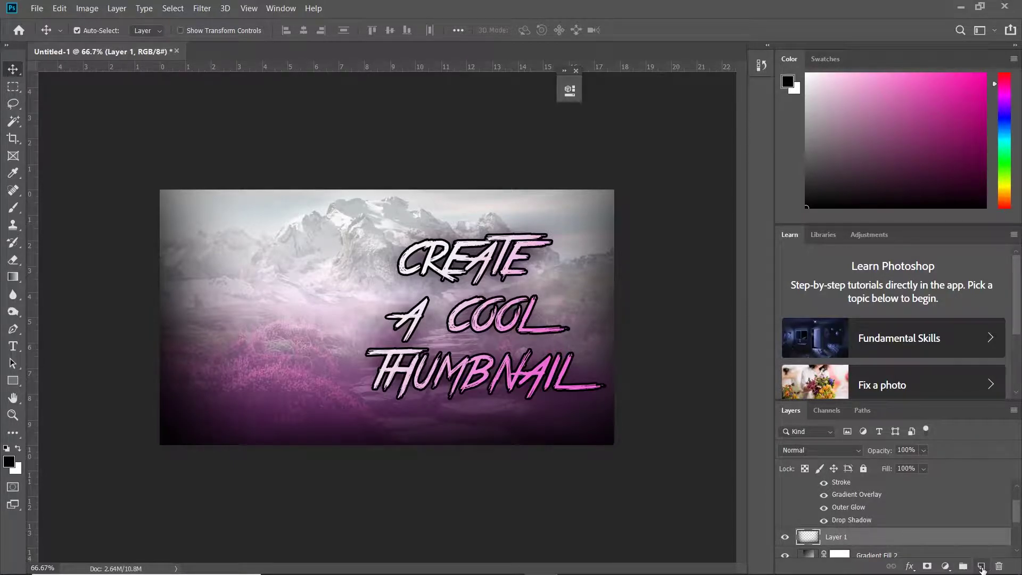
click(982, 568)
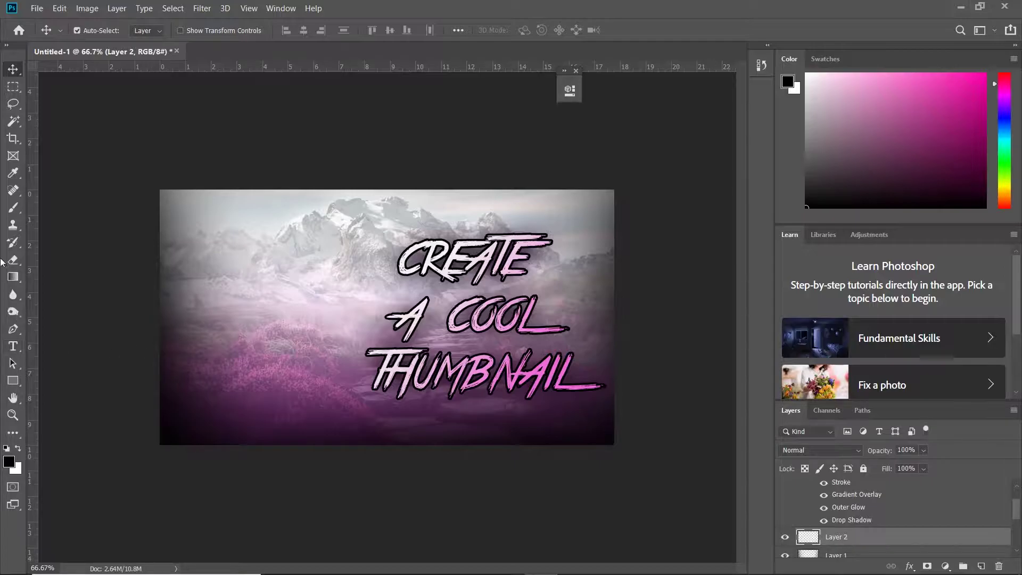
- Paint a soft white haze along the canvas's upper edge on Layer 2 with an 800 px white (ffffff) brush, and close the floating panel
click(14, 207)
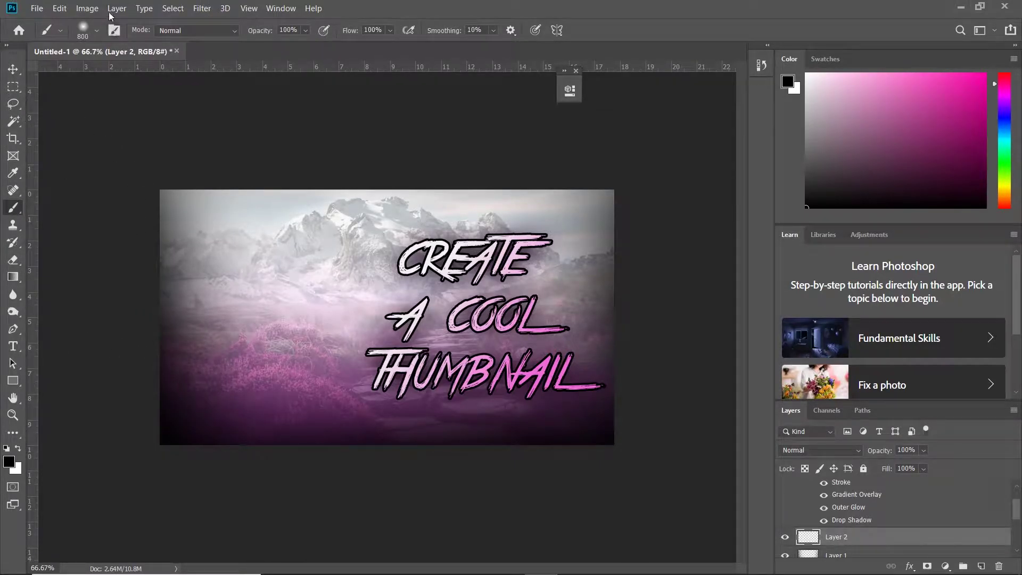
click(9, 461)
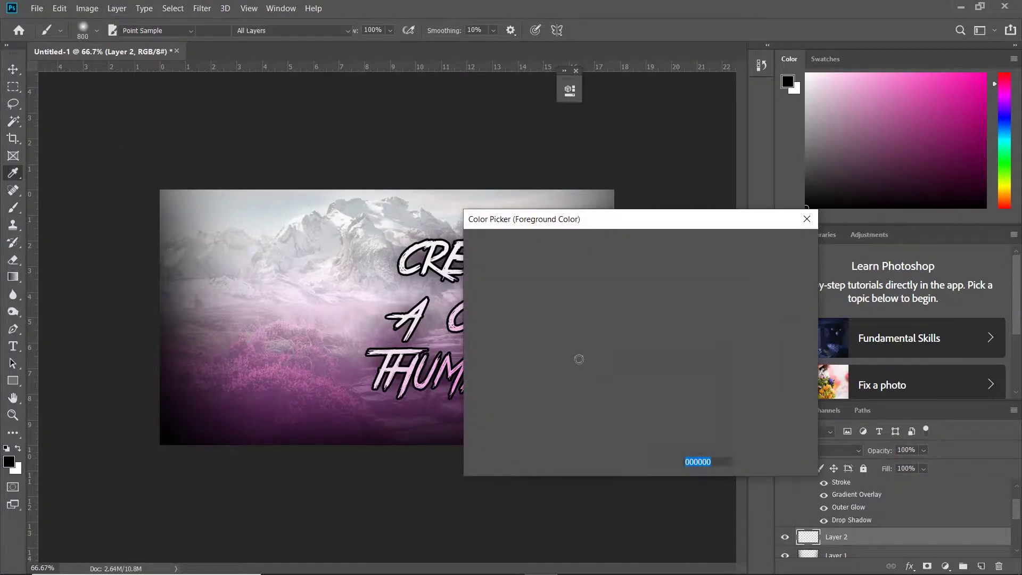
text(ffffff)
click(773, 245)
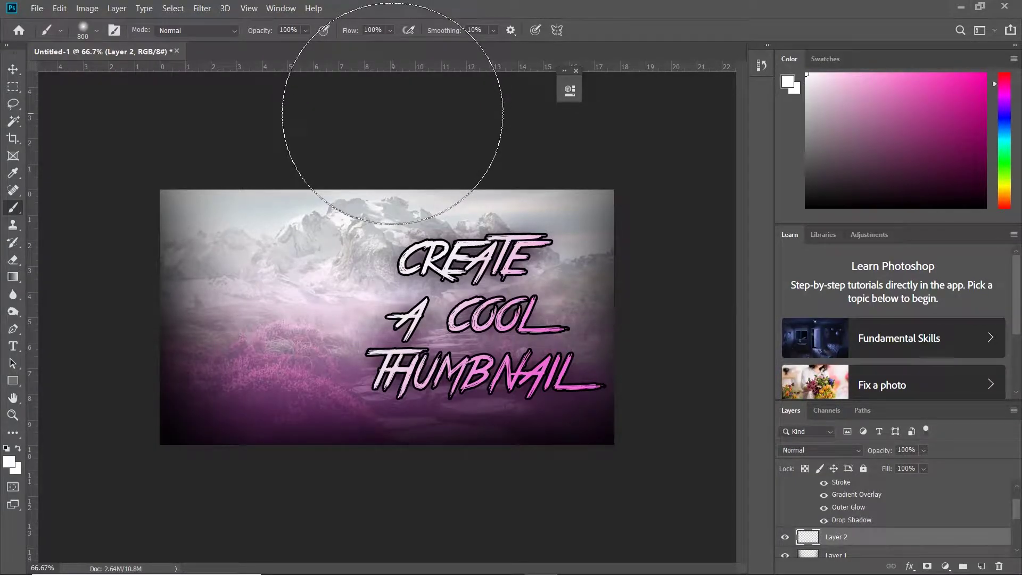
click(392, 111)
click(393, 133)
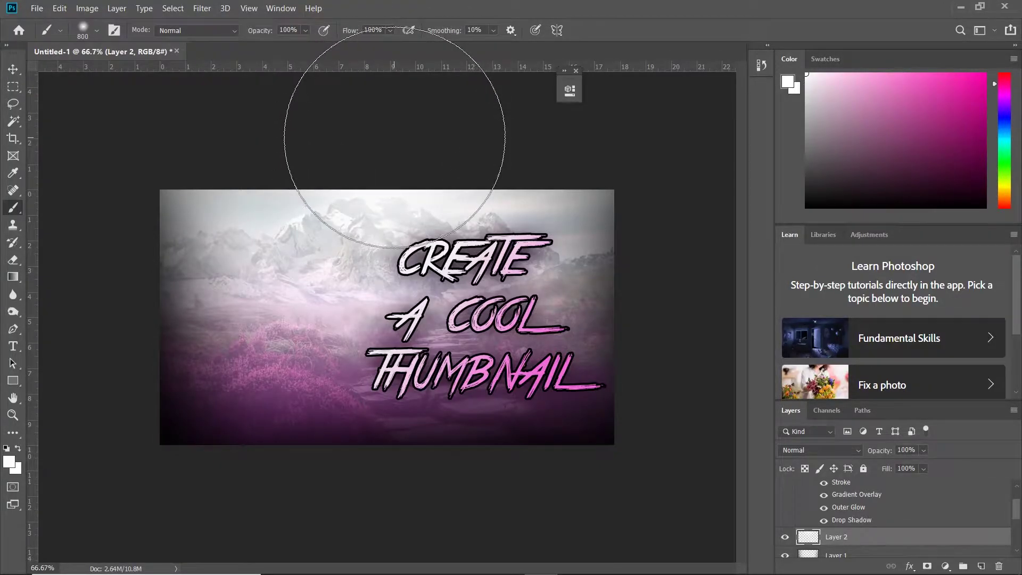
mouse_move(395, 138)
mouse_down()
mouse_move(310, 130)
mouse_move(417, 119)
mouse_up()
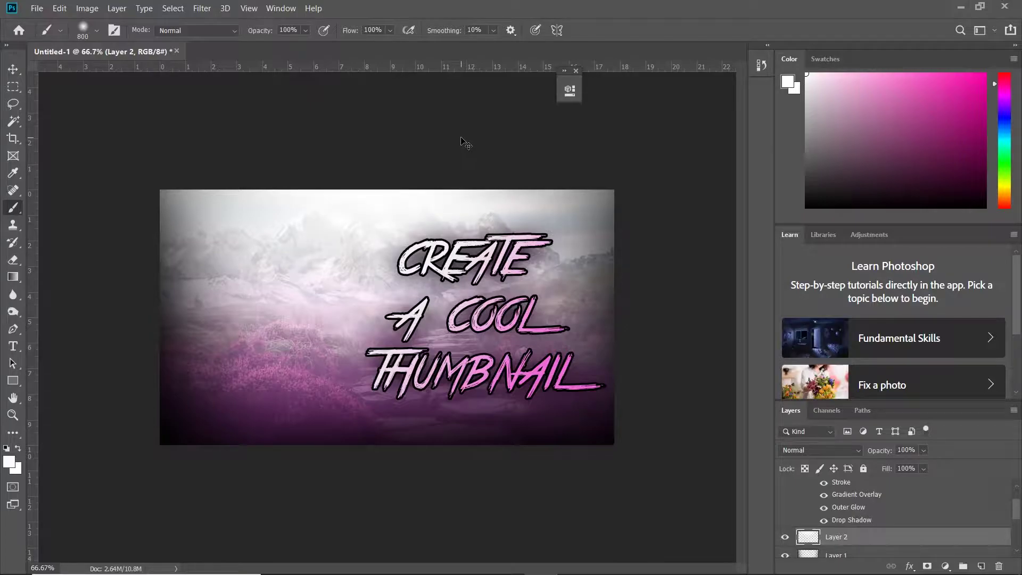
key(ctrl+z)
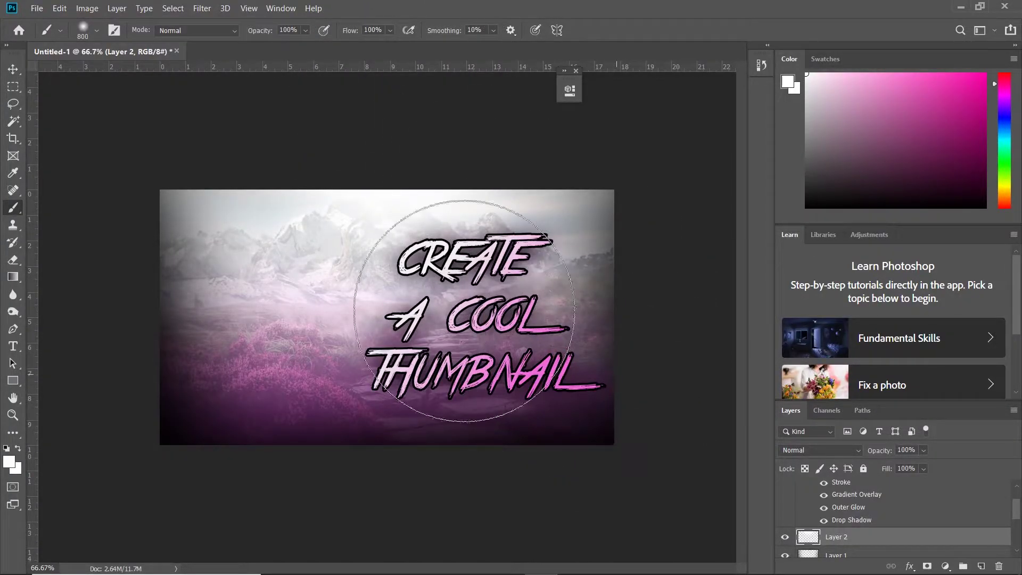
click(364, 114)
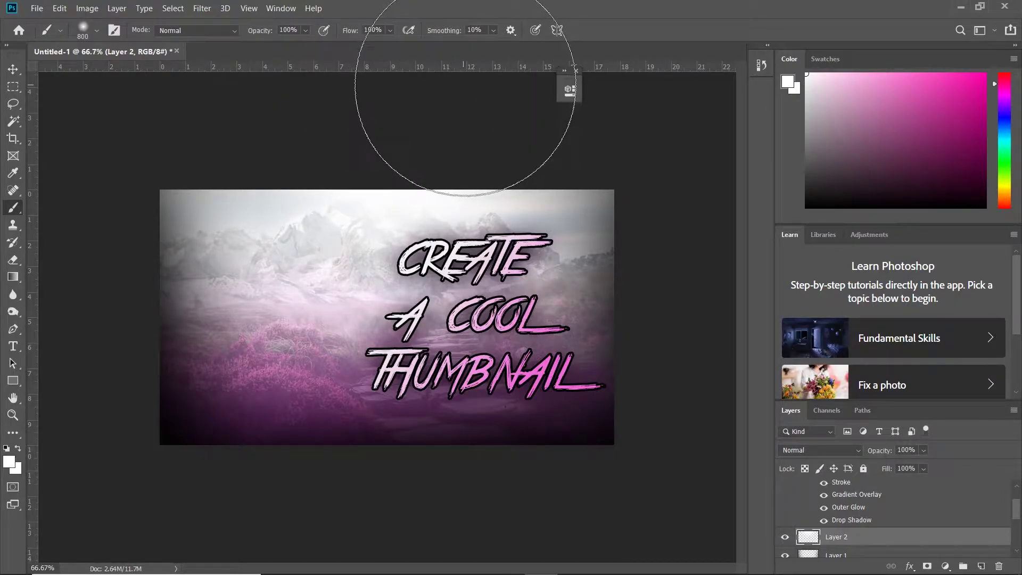
click(13, 69)
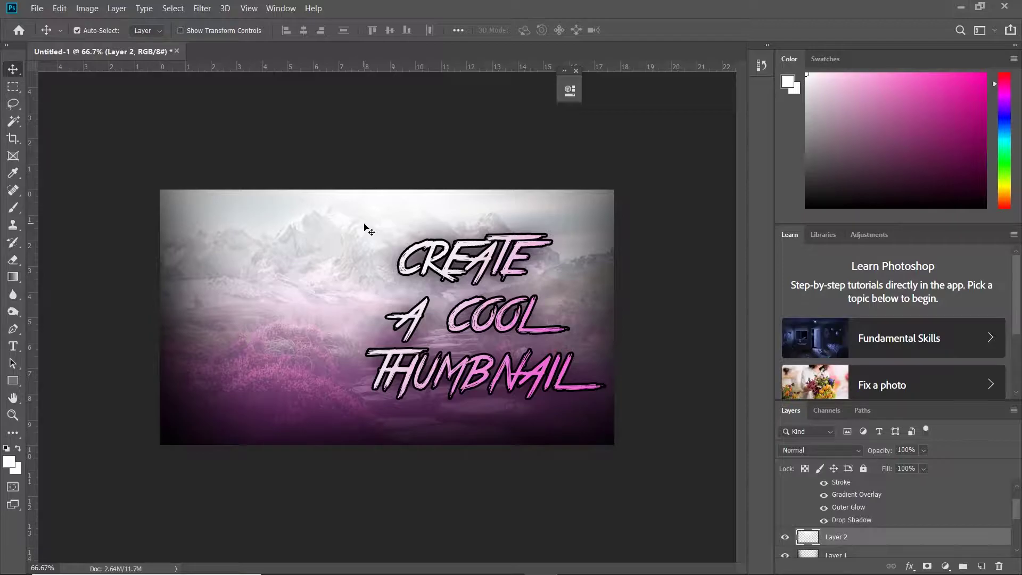
click(576, 71)
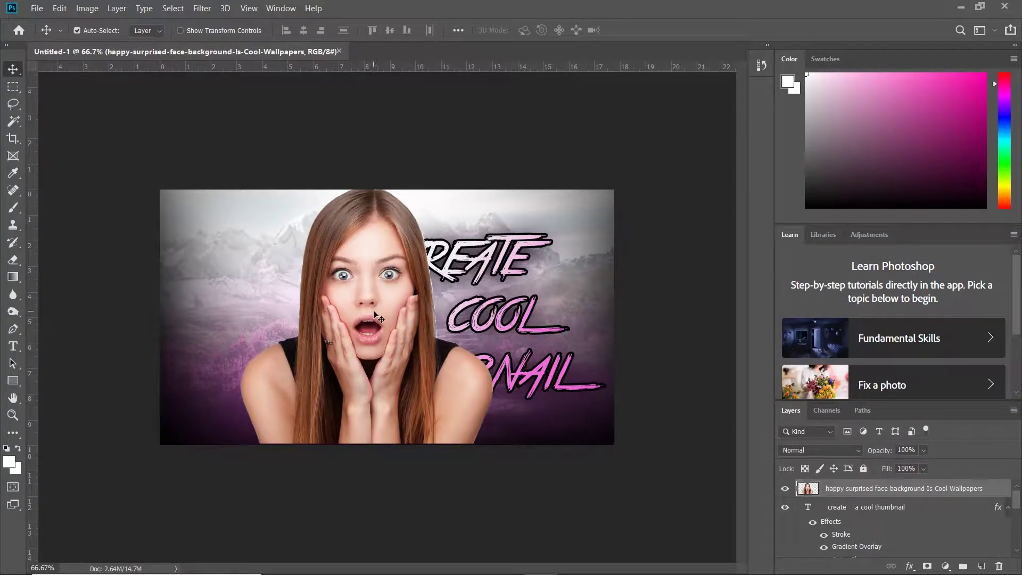
- Move the surprised woman's image to the canvas's left side, tilt it clockwise, and position it in the lower-left corner
drag(380, 314, 296, 315)
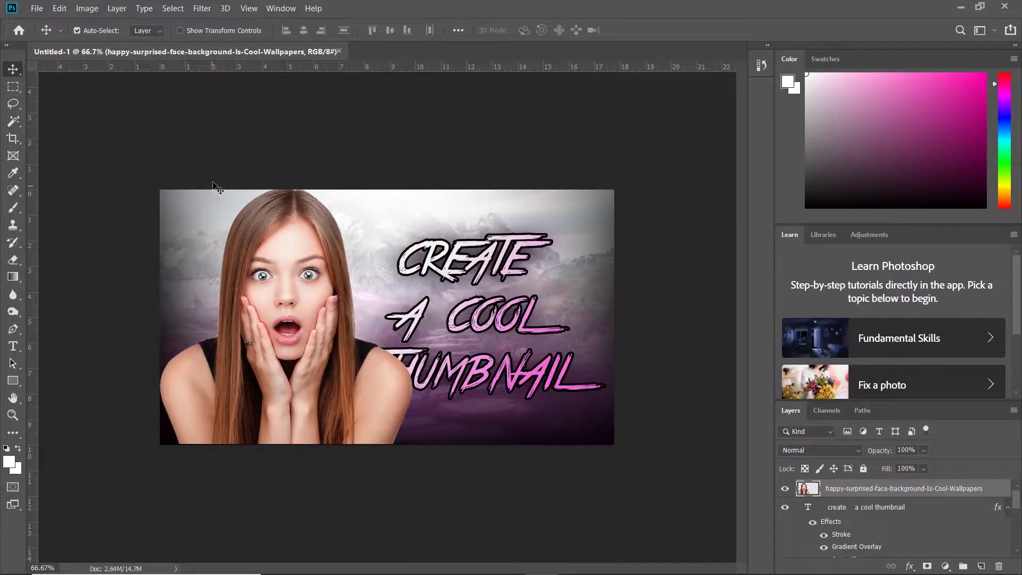
key(ctrl+t)
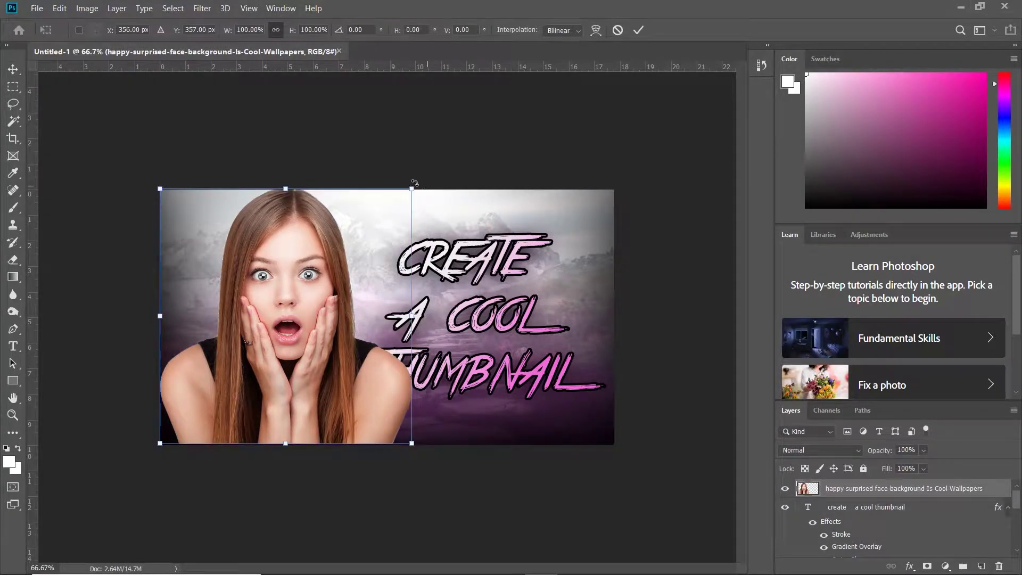
drag(414, 183, 463, 262)
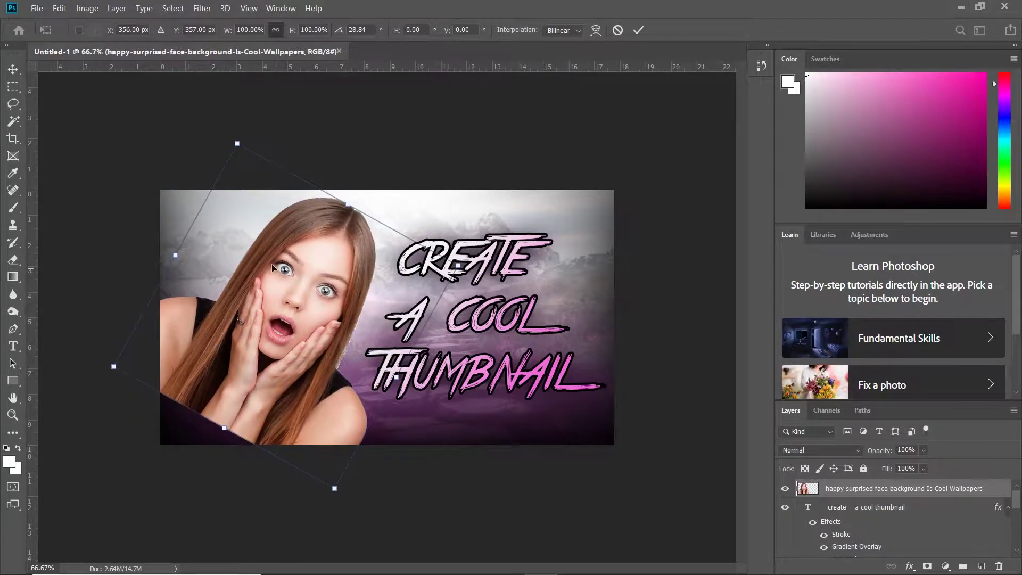
drag(272, 268, 233, 296)
drag(430, 289, 424, 263)
drag(342, 299, 329, 289)
key(Return)
drag(243, 312, 242, 317)
key(Return)
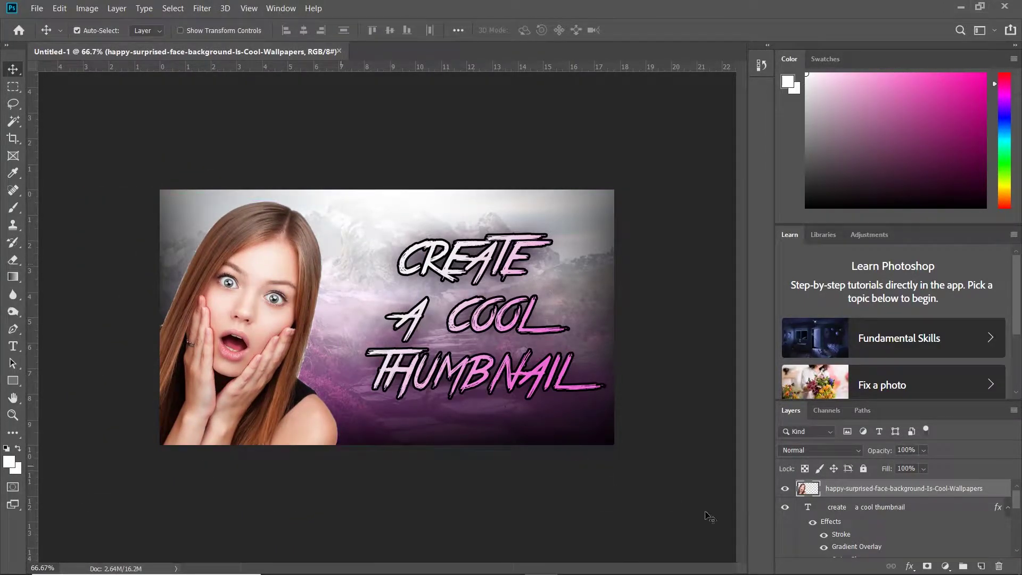
- Add a black Multiply drop shadow to the woman's layer with 98% opacity, 4 px distance, 16% spread and 79 px size
click(909, 565)
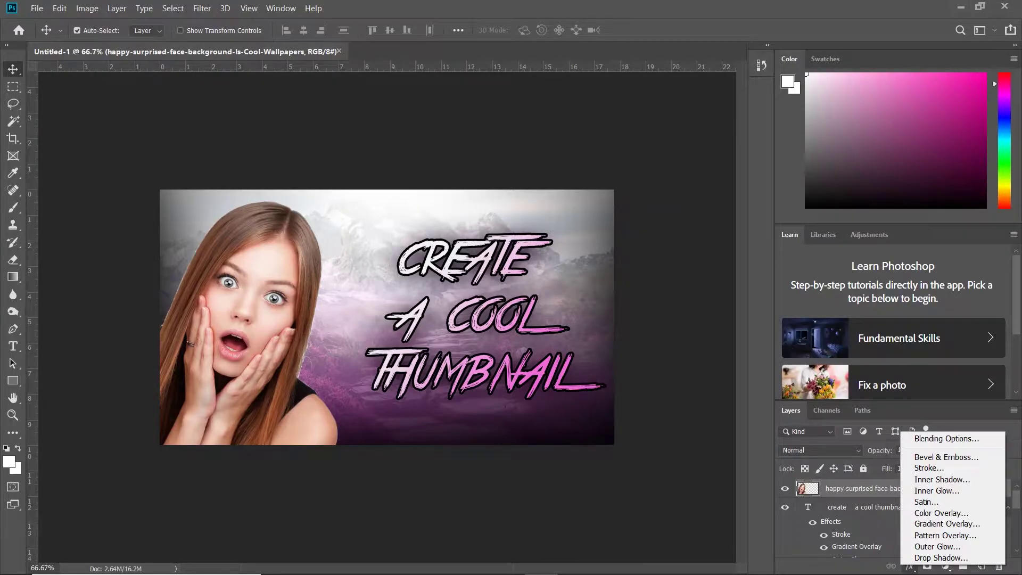
click(950, 558)
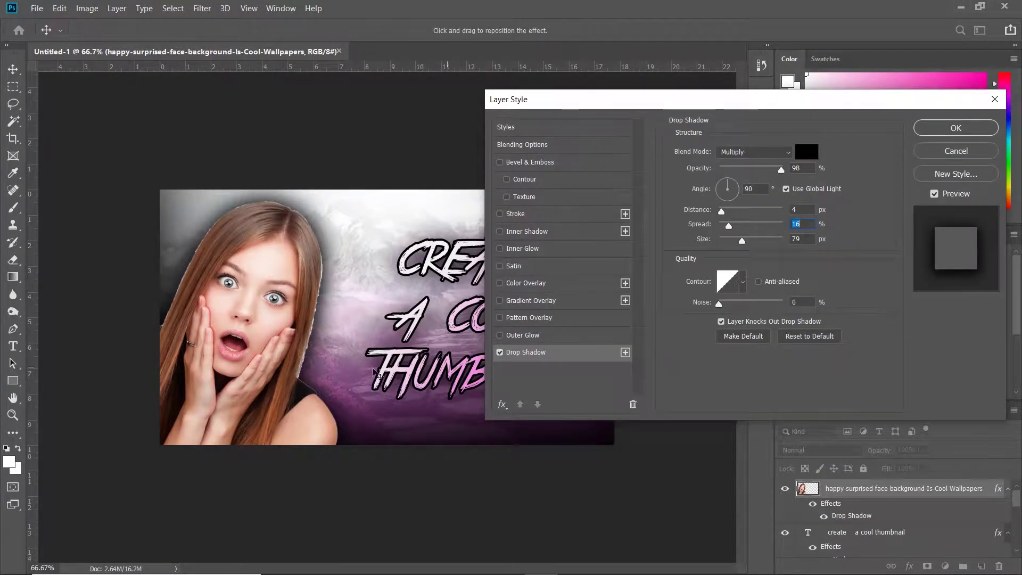
click(946, 128)
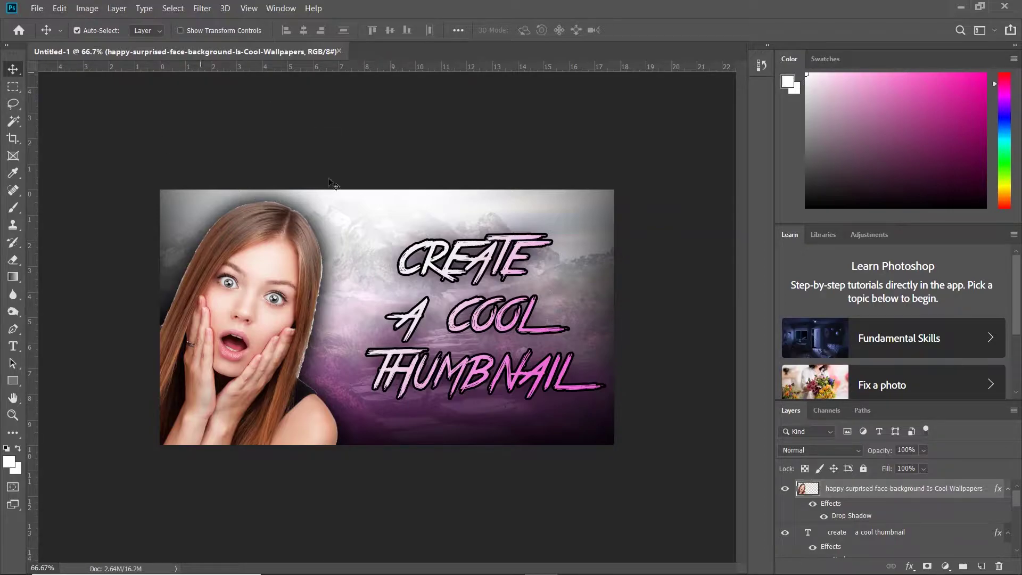
- Select the woman's outline, stroke it with a 5 px white outside line in Normal mode at 100% opacity, and deselect
key(ctrl)
ctrl+click(807, 488)
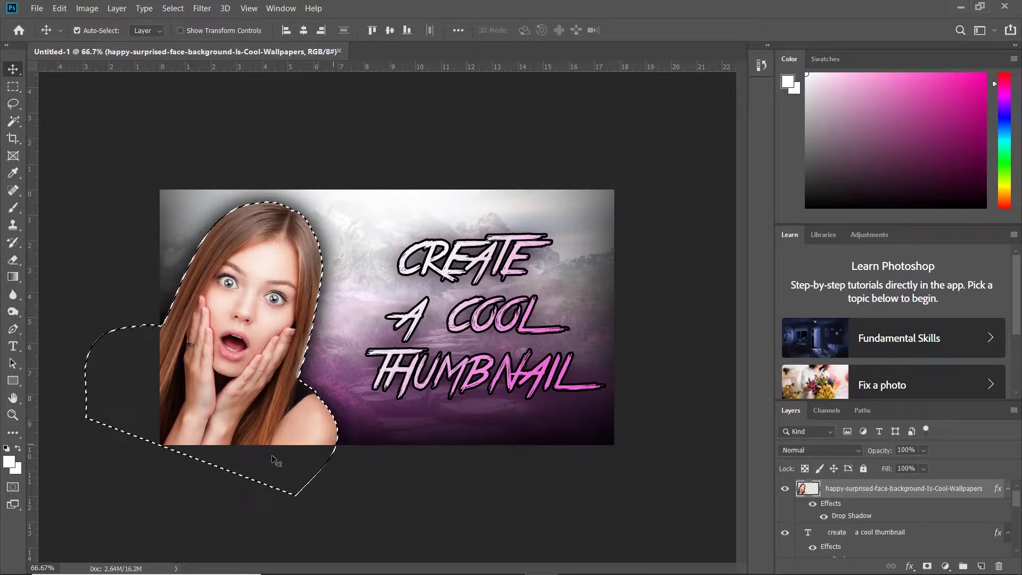
click(52, 10)
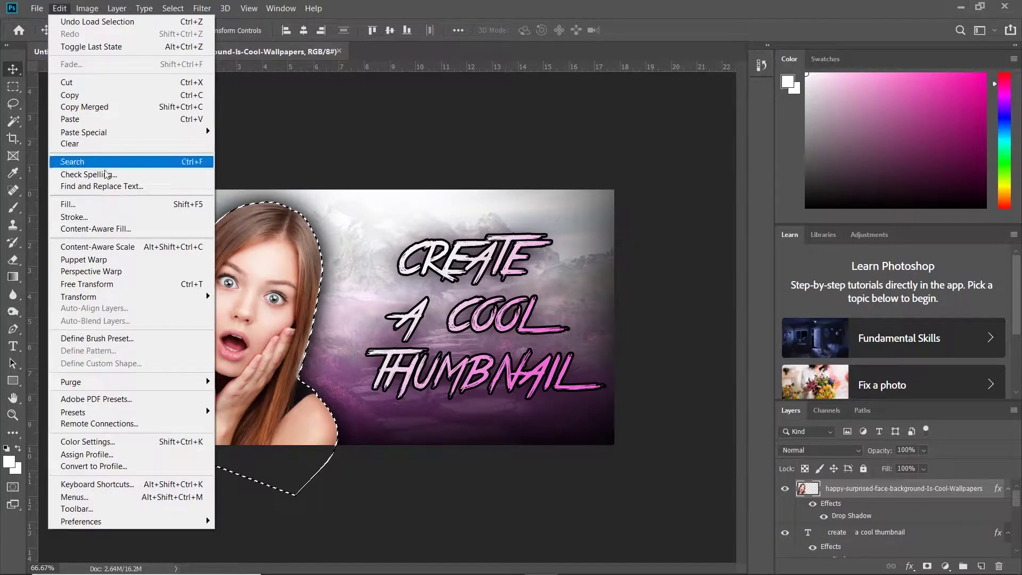
click(74, 217)
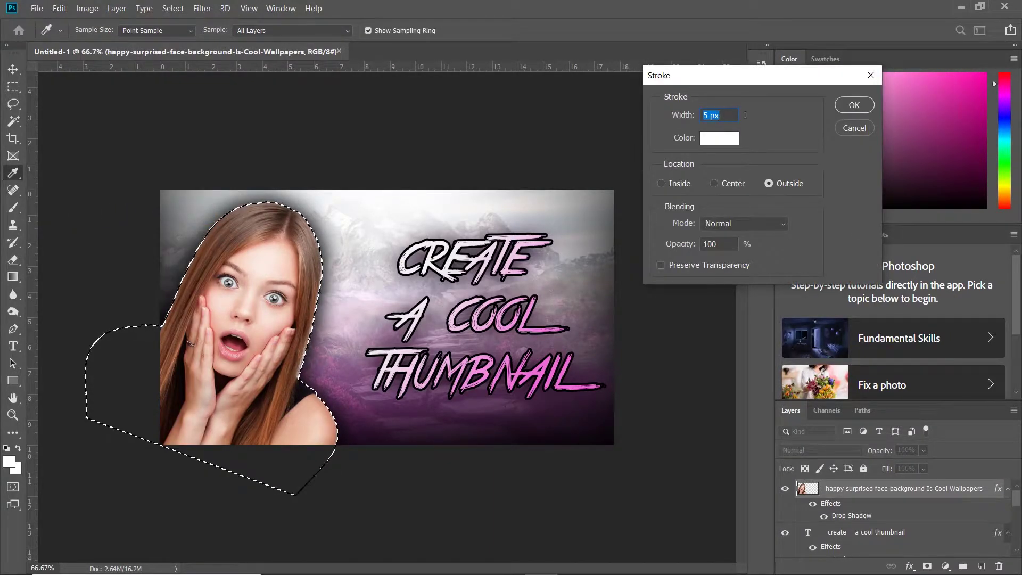
click(852, 105)
key(v)
click(13, 87)
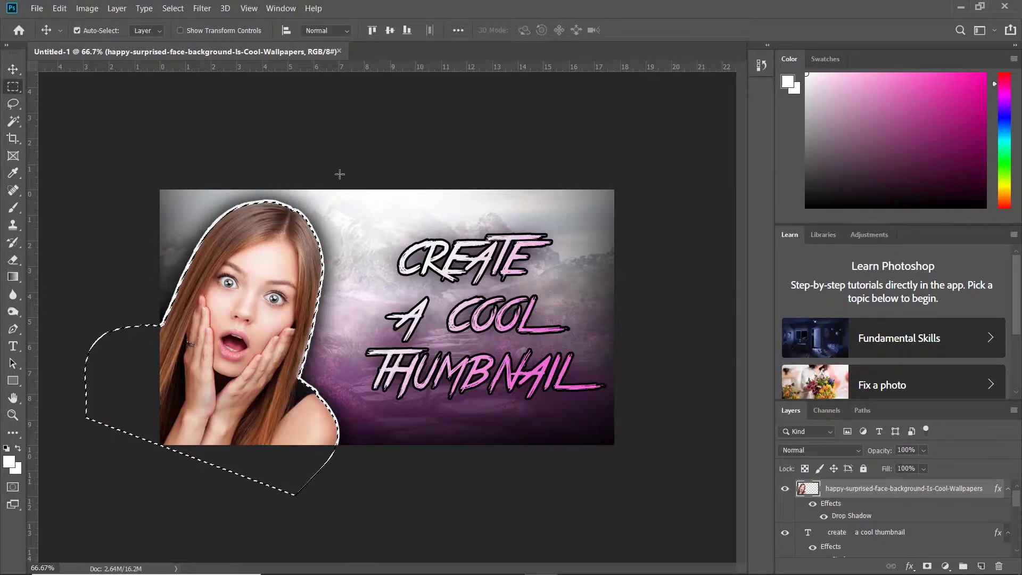
click(337, 175)
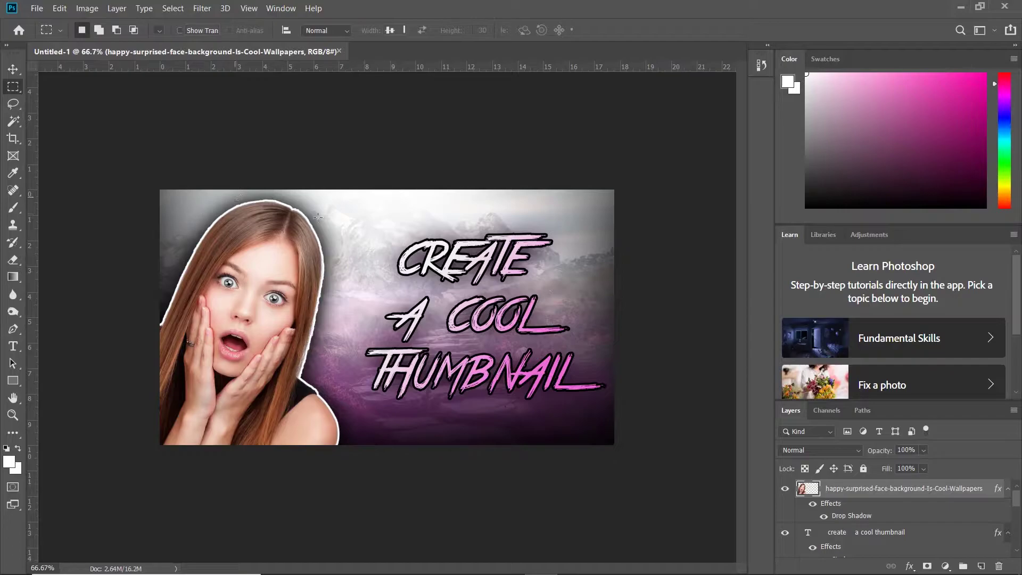
- Move the outlined woman slightly left, away from the text
key(v)
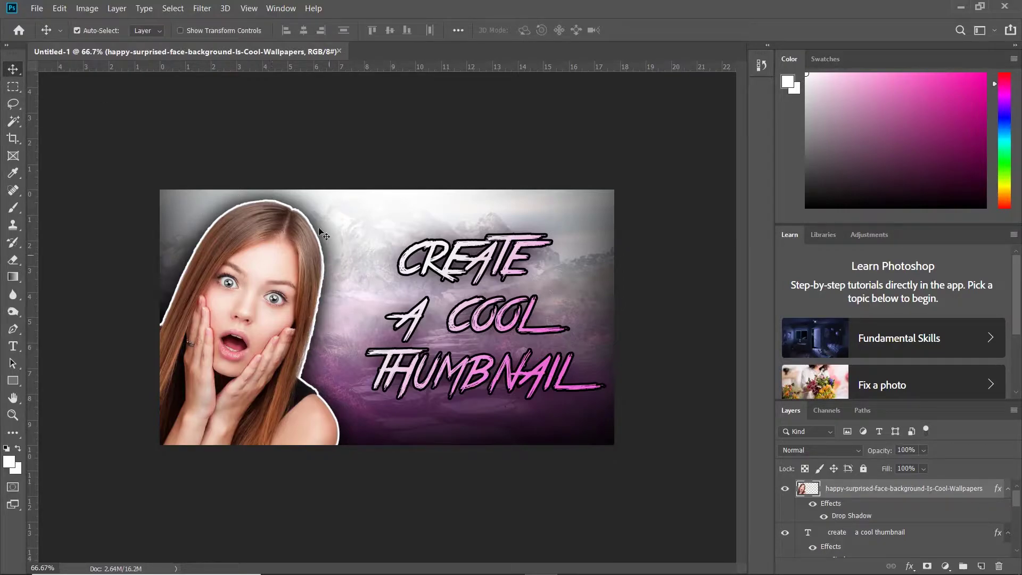
mouse_move(300, 283)
mouse_down()
mouse_move(296, 250)
mouse_move(290, 282)
mouse_up()
scroll(898, 510, down, 1)
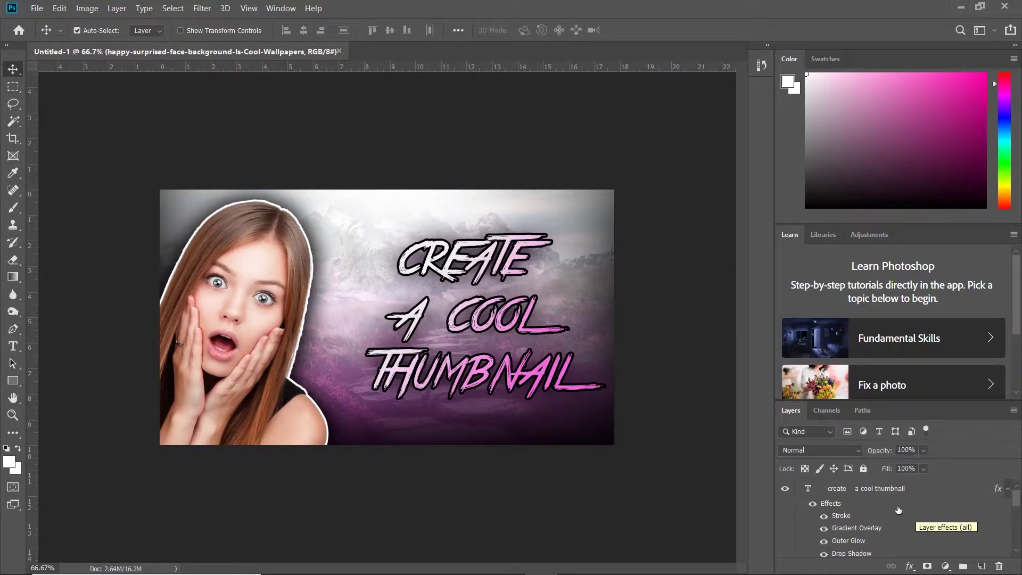